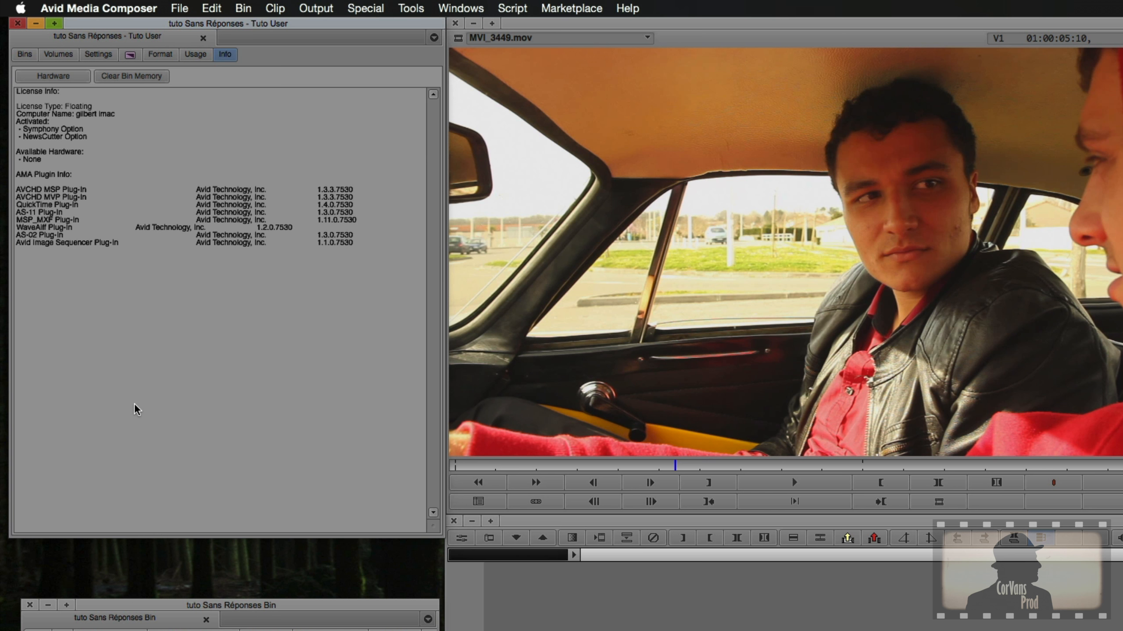
- Examine the AMA settings for bins, quality, volume mounting and link options, and accept them
{"action": "left_click", "coordinate": [24, 54]}
{"action": "left_click", "coordinate": [111, 55]}
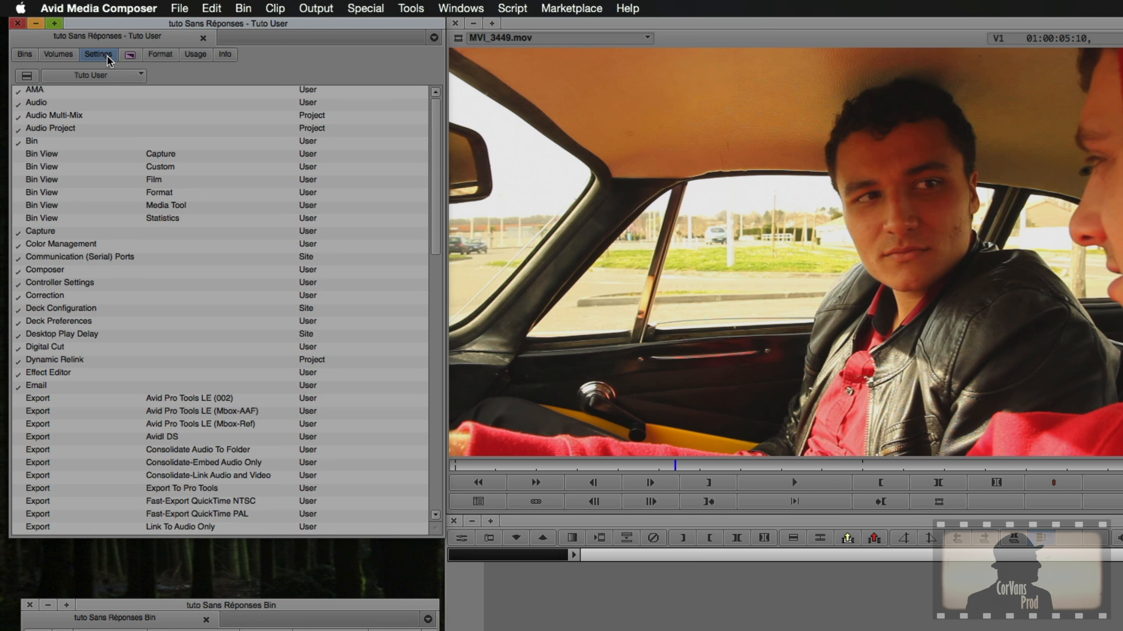
{"action": "double_click", "coordinate": [35, 91]}
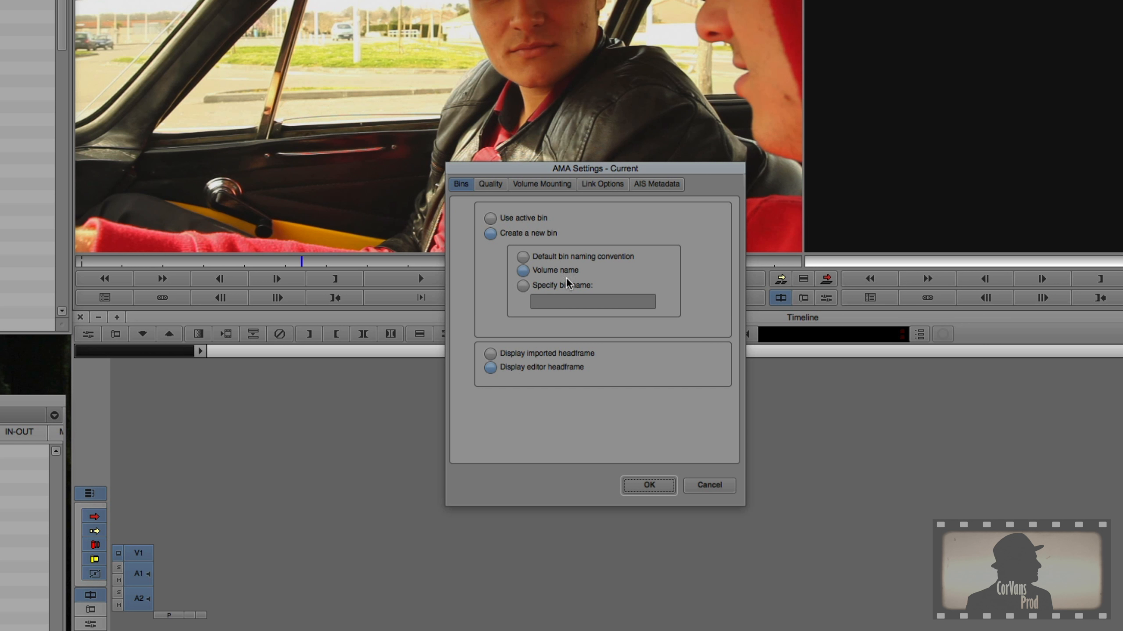
{"action": "left_click", "coordinate": [491, 185]}
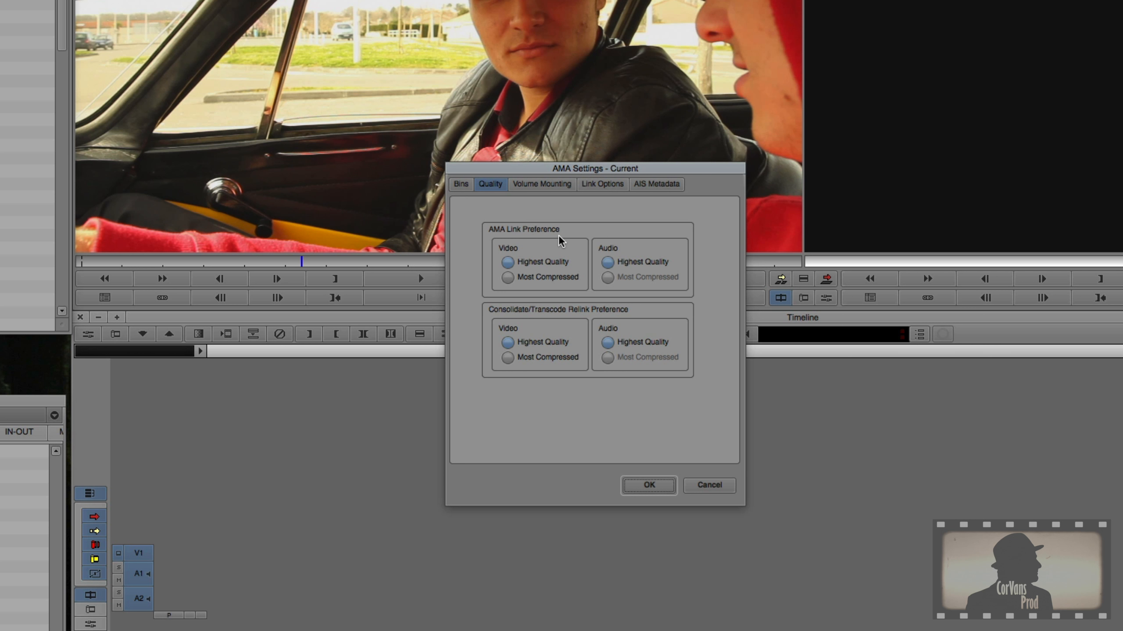
{"action": "left_click", "coordinate": [532, 276]}
{"action": "left_click", "coordinate": [561, 184]}
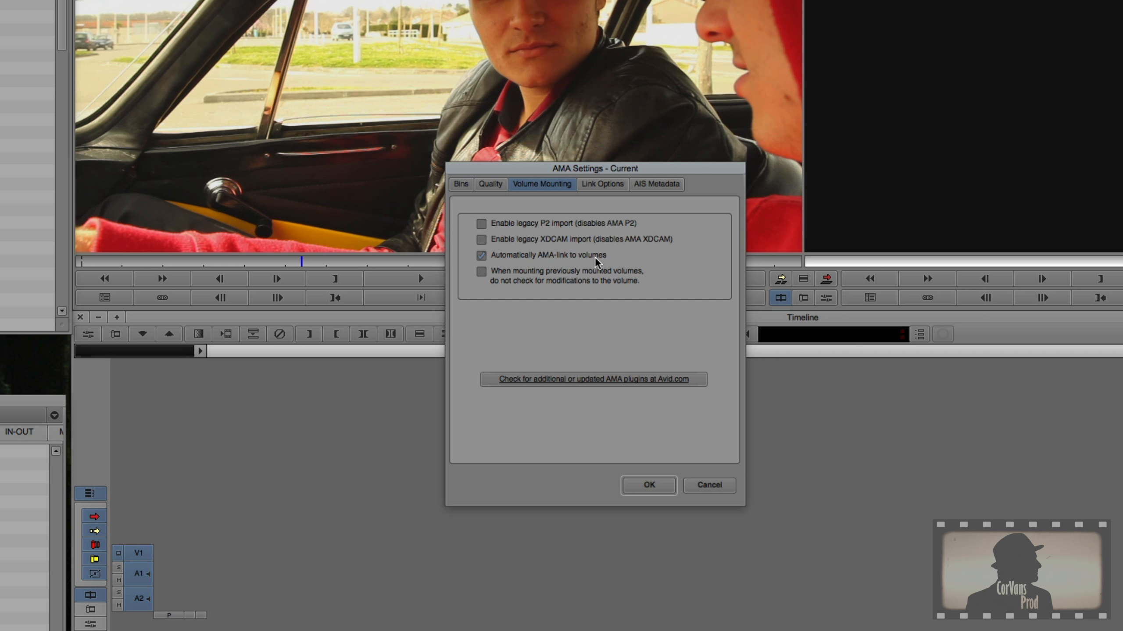
{"action": "left_click", "coordinate": [621, 185]}
{"action": "left_click", "coordinate": [649, 183]}
{"action": "left_click", "coordinate": [583, 186]}
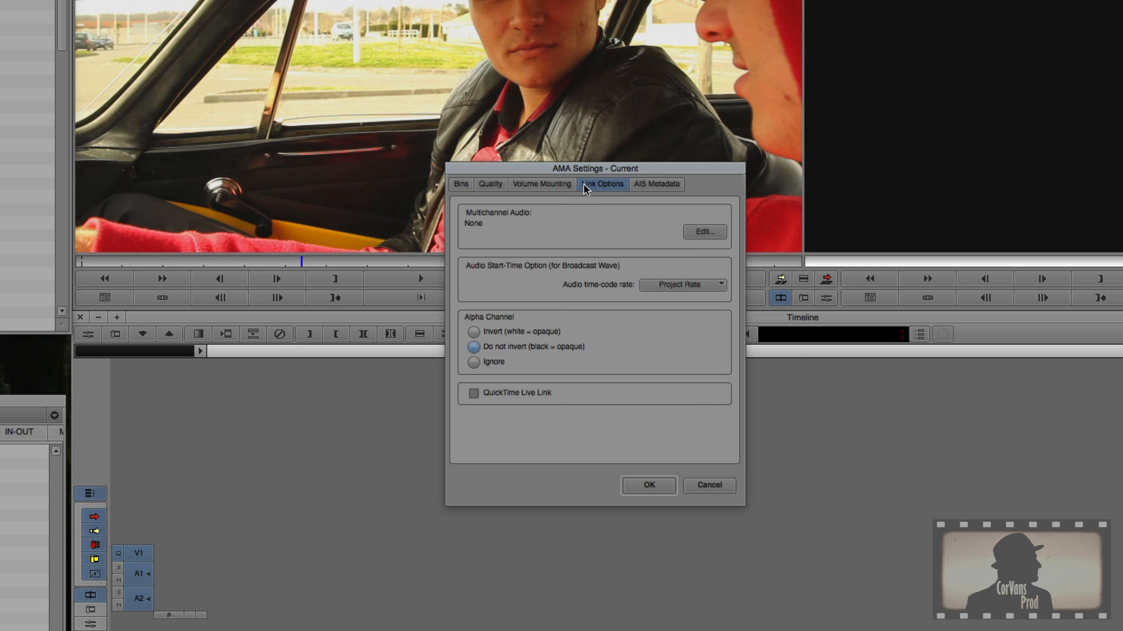
{"action": "left_click", "coordinate": [542, 183]}
{"action": "left_click", "coordinate": [461, 183]}
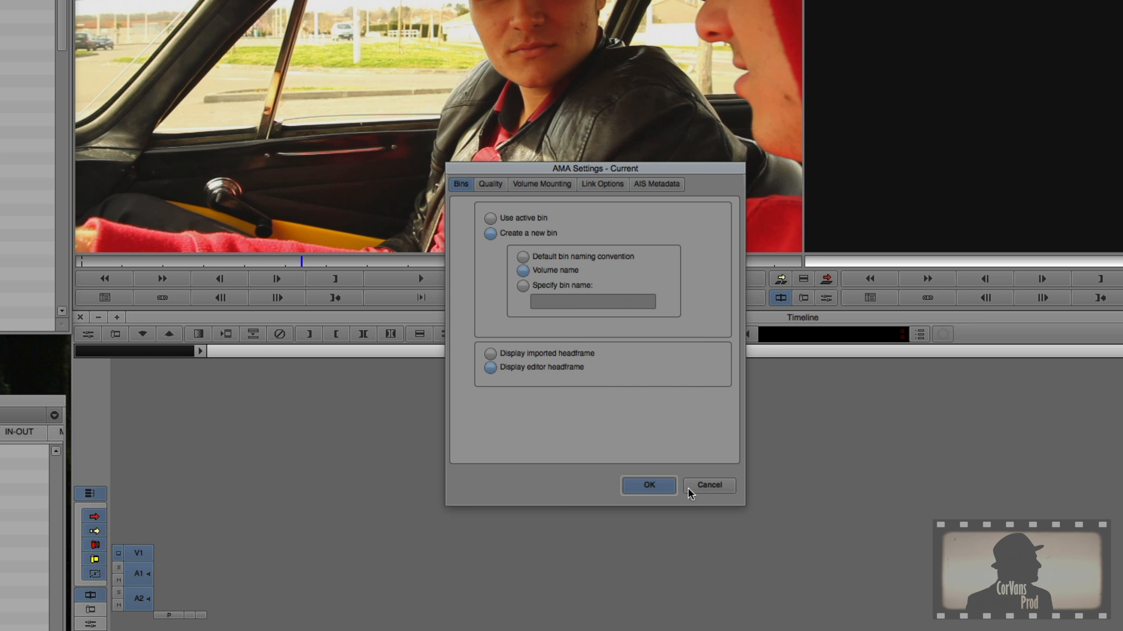
{"action": "left_click", "coordinate": [625, 486]}
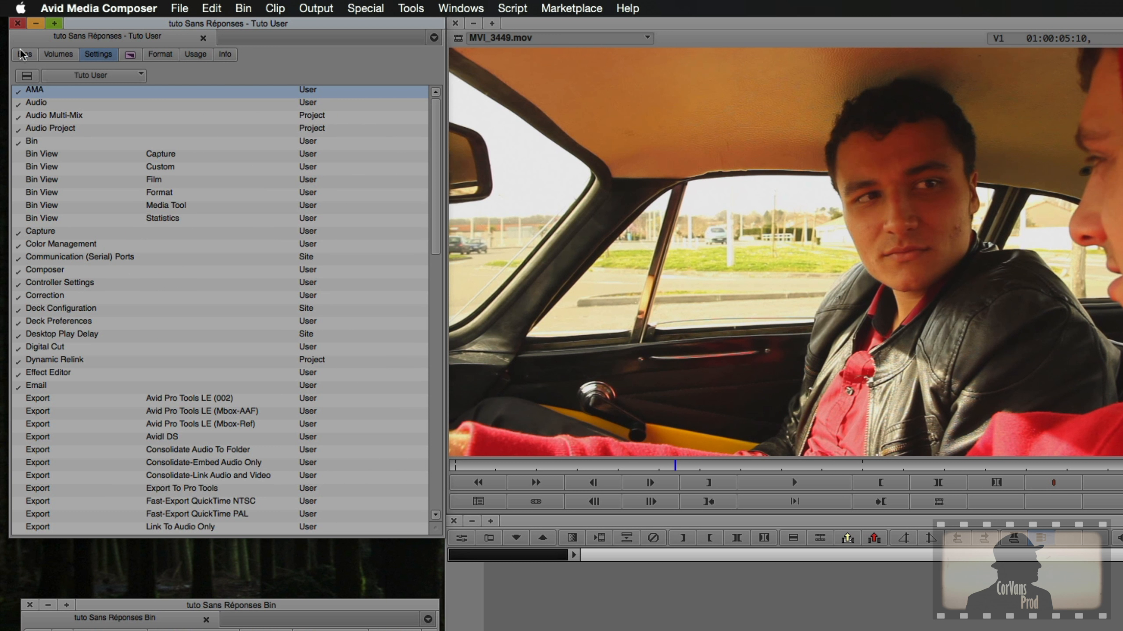
- Link the Séquence RED folder on the Desktop to the project through AMA
{"action": "left_click", "coordinate": [189, 9]}
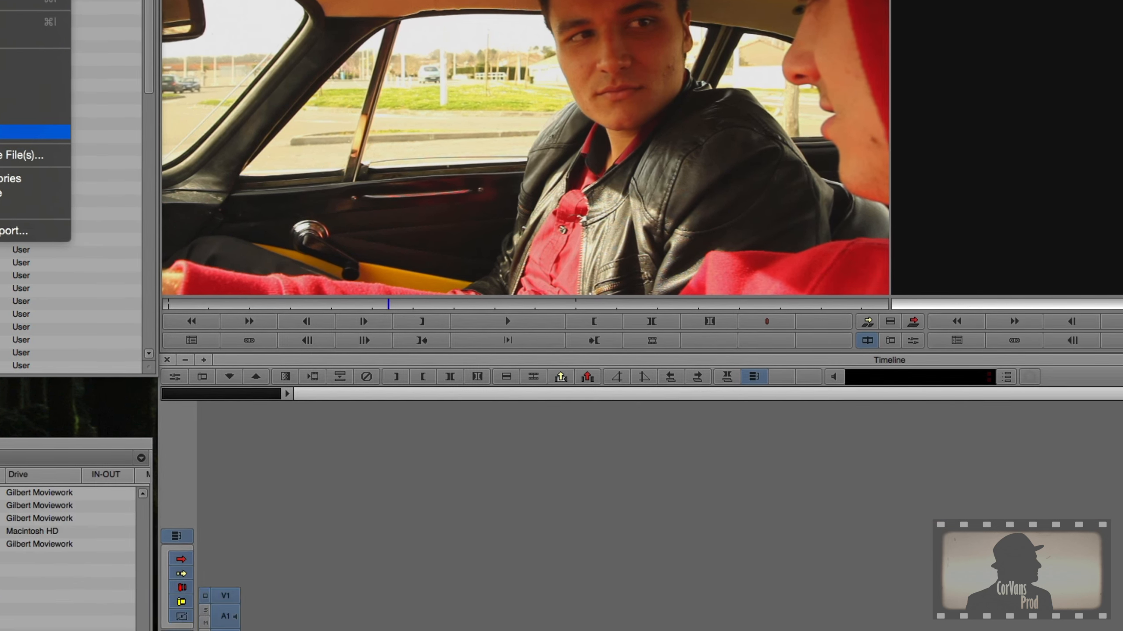
{"action": "left_click", "coordinate": [234, 293]}
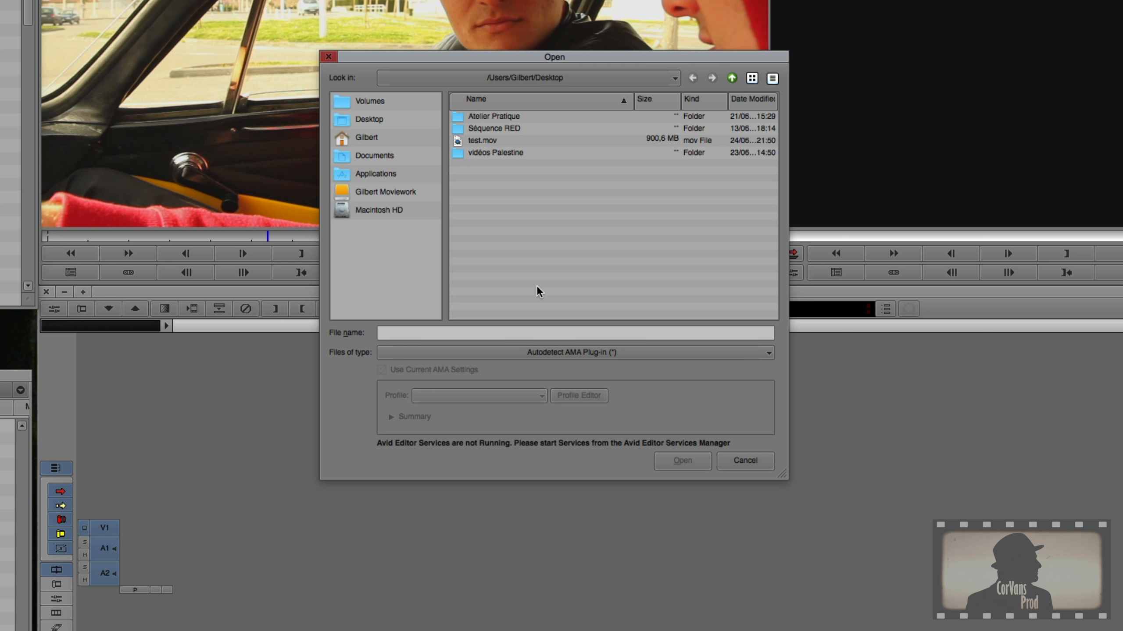
{"action": "left_click", "coordinate": [347, 100]}
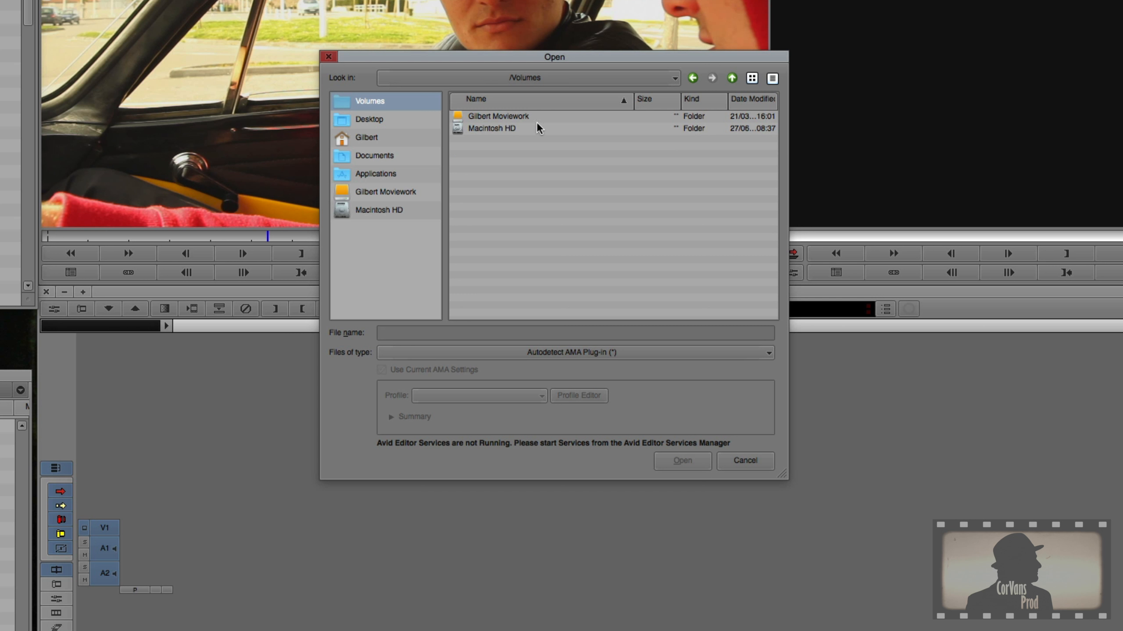
{"action": "left_click", "coordinate": [550, 127]}
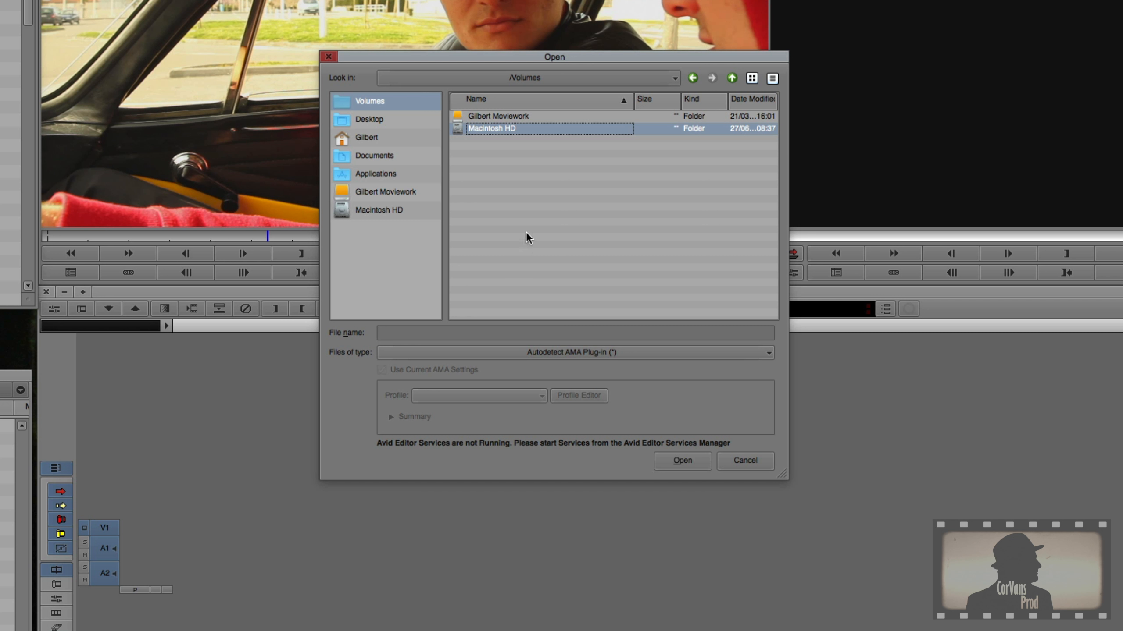
{"action": "left_click", "coordinate": [380, 123]}
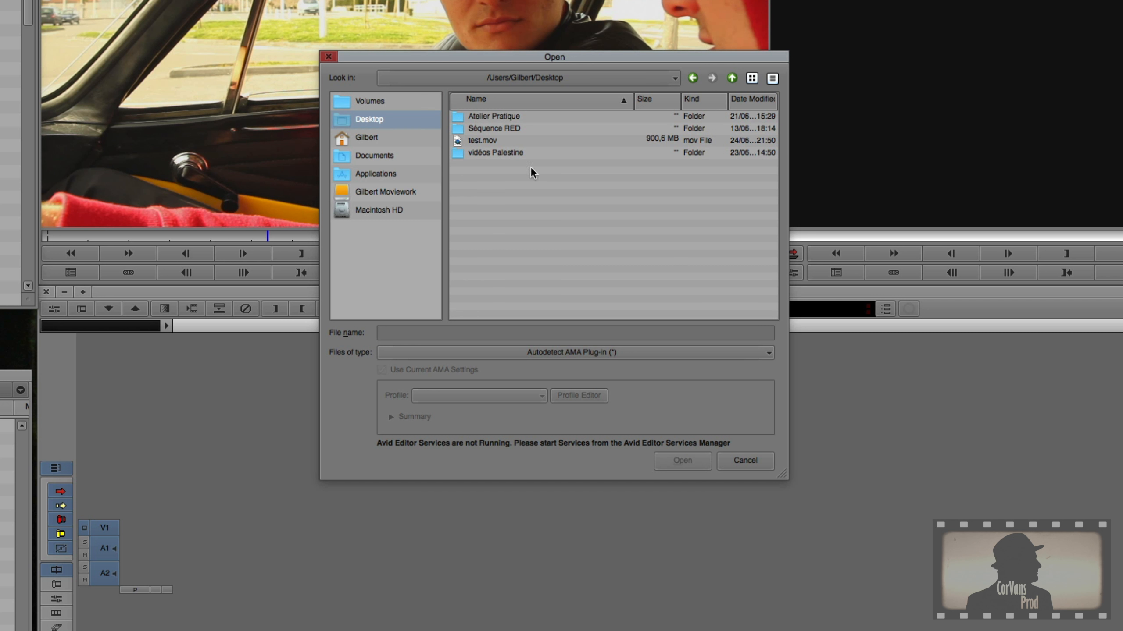
{"action": "left_click", "coordinate": [533, 128]}
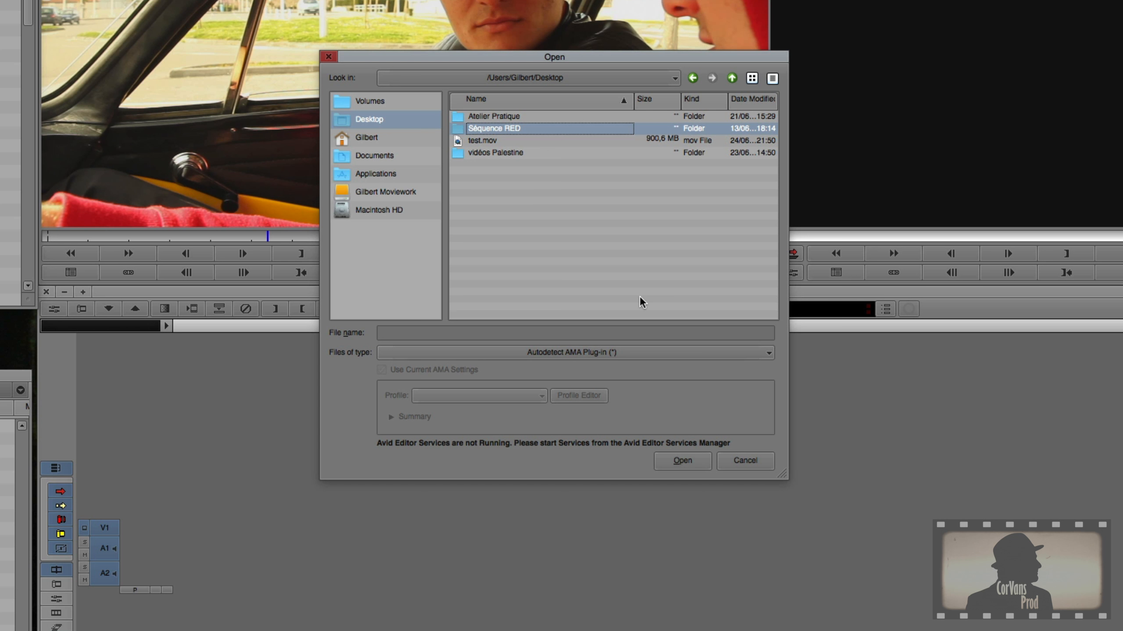
{"action": "left_click", "coordinate": [680, 460]}
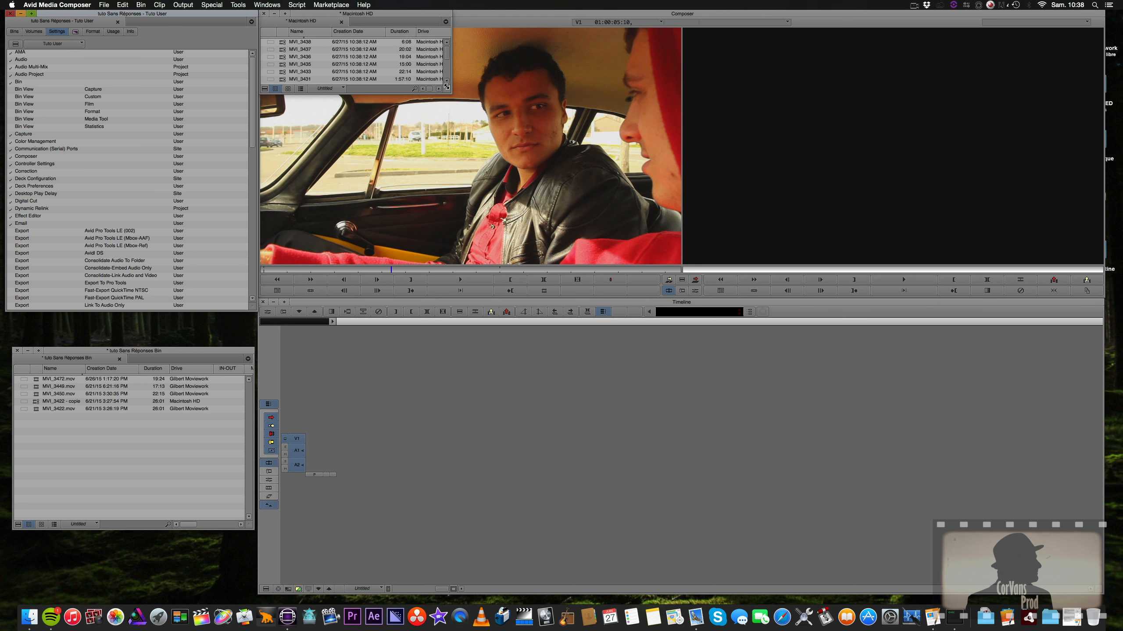
- Enlarge the Macintosh HD bin window and select the clip MVI_3422 - copie in its list
{"action": "left_click_drag", "start_coordinate": [446, 87], "coordinate": [566, 310]}
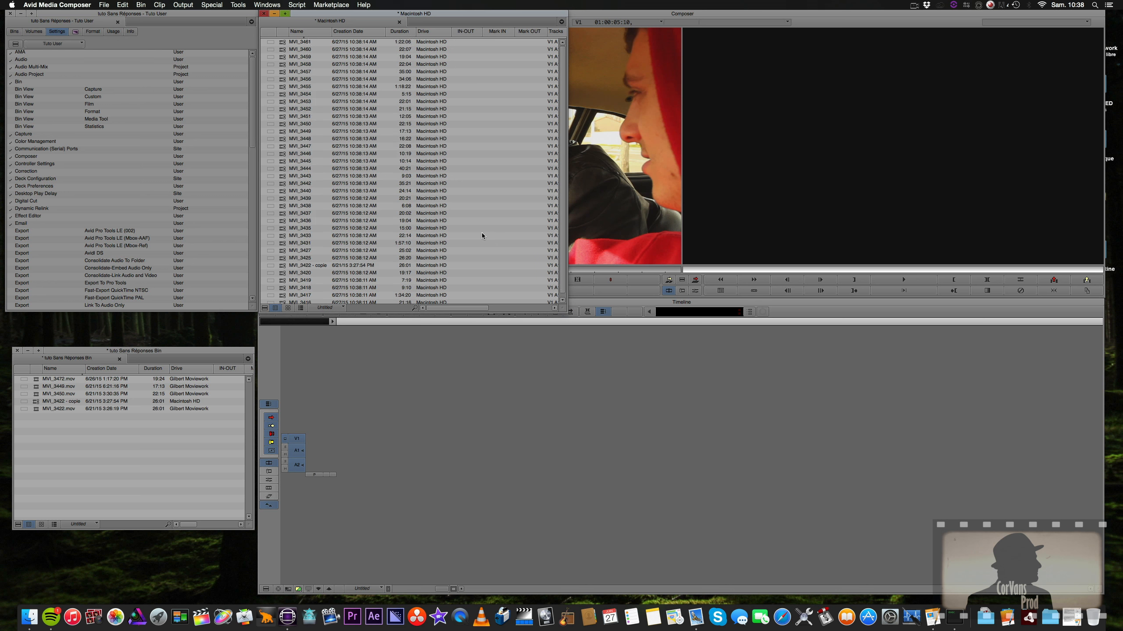
{"action": "scroll", "coordinate": [482, 235], "scroll_direction": "up", "scroll_amount": 5}
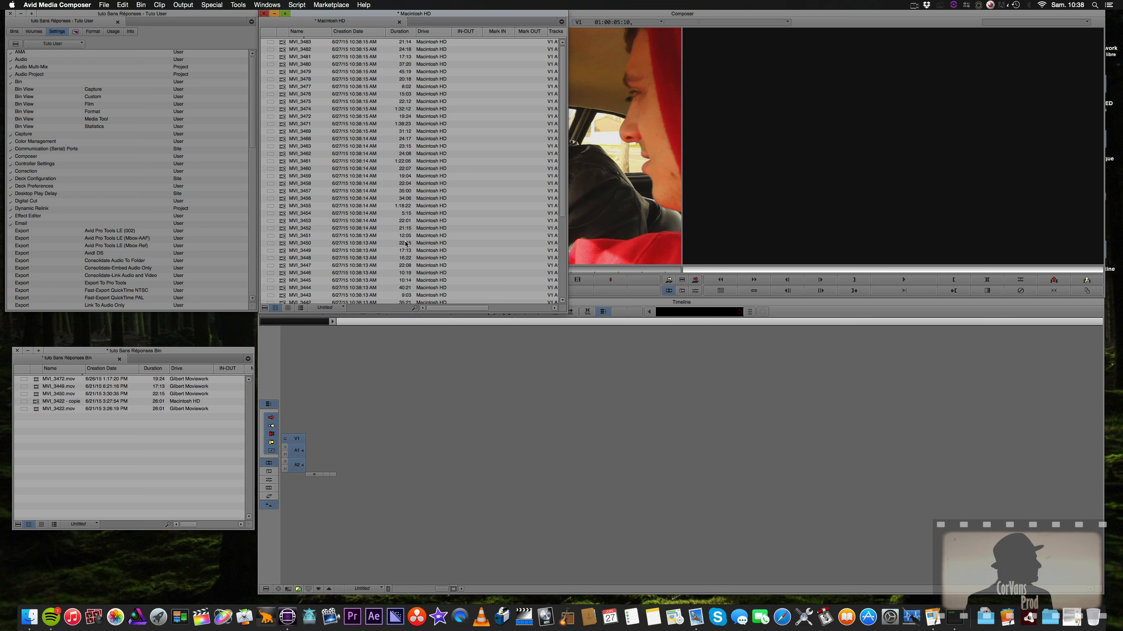
{"action": "scroll", "coordinate": [406, 256], "scroll_direction": "down", "scroll_amount": 16}
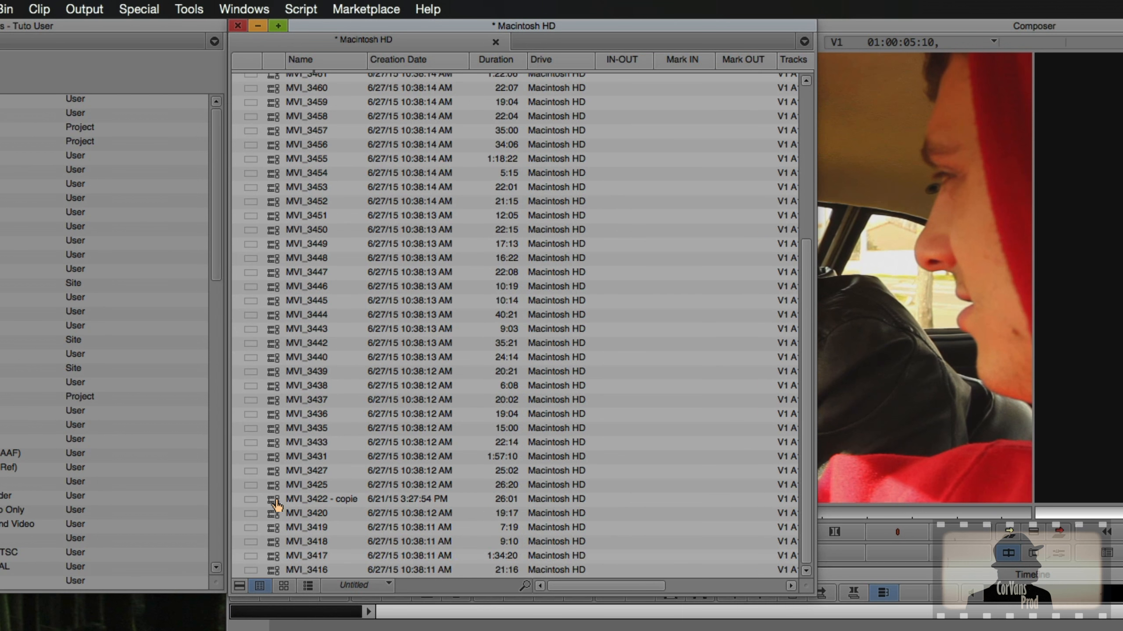
{"action": "left_click", "coordinate": [282, 265]}
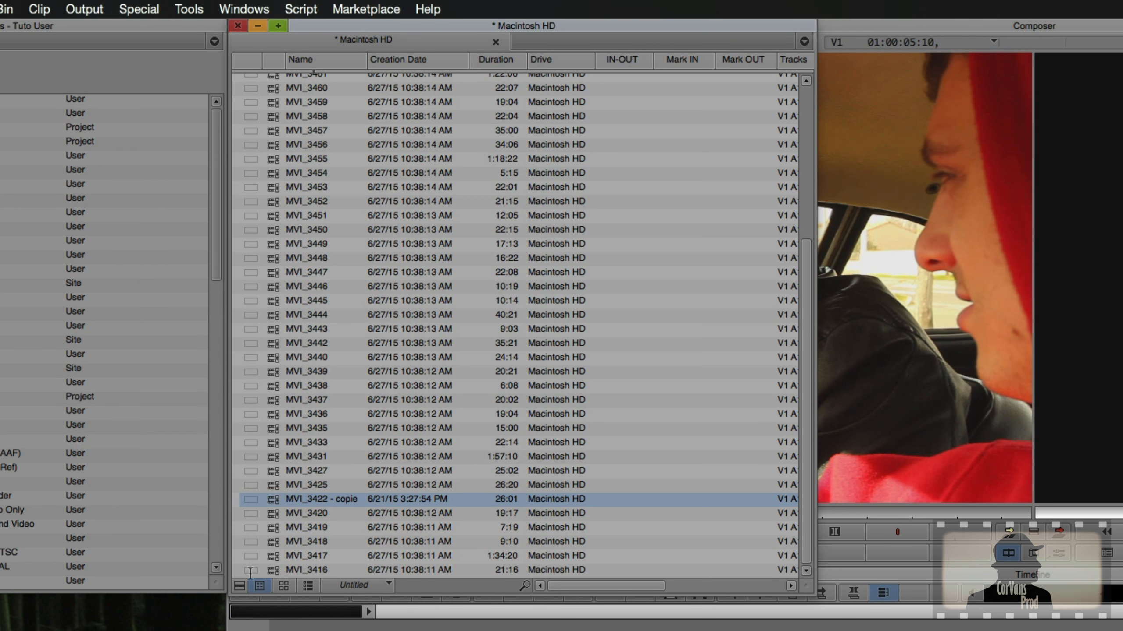
- Switch to Finder and examine the files in the Desktop folders Atelier Pratique and Séquence RED, closing the window when done
{"action": "key", "text": "super+Tab"}
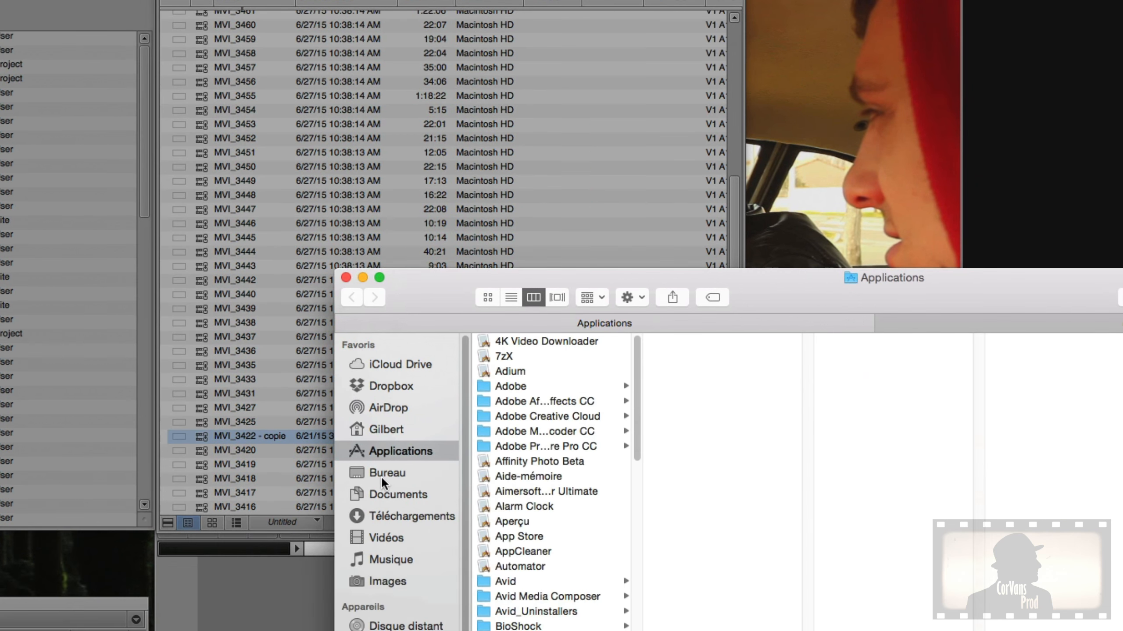
{"action": "left_click", "coordinate": [453, 533]}
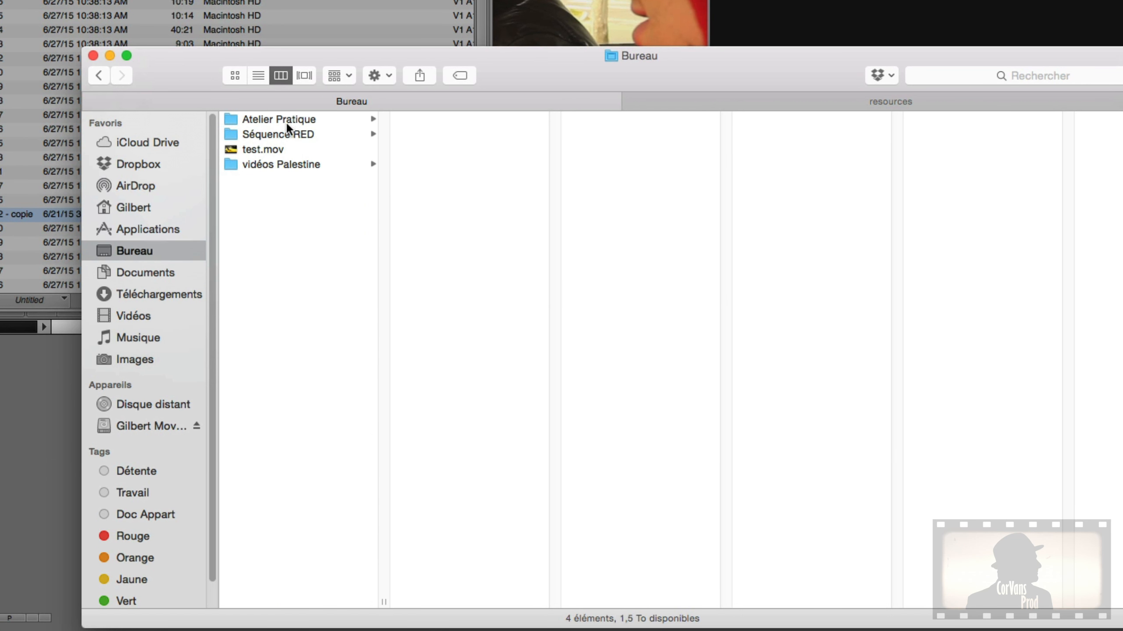
{"action": "left_click", "coordinate": [300, 119]}
{"action": "left_click", "coordinate": [499, 124]}
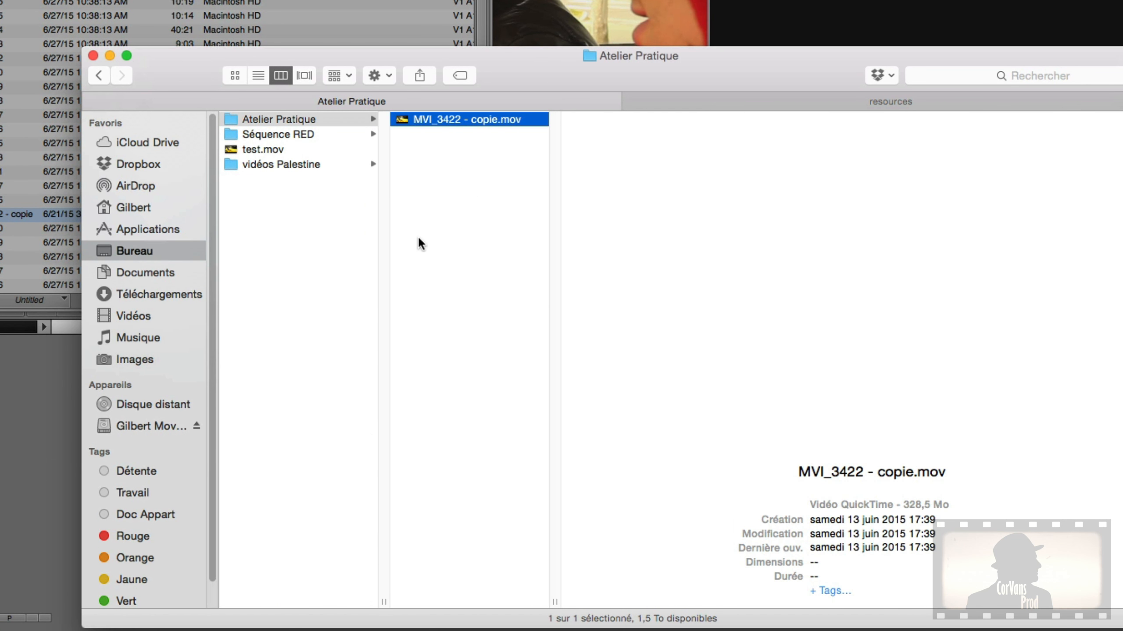
{"action": "left_click", "coordinate": [315, 135]}
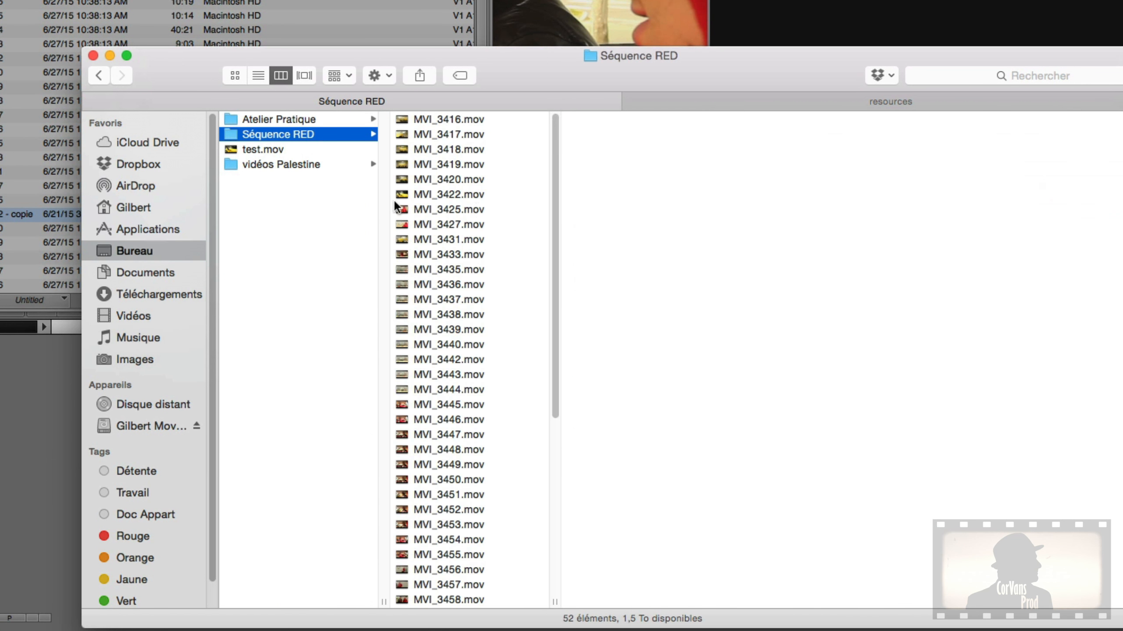
{"action": "scroll", "coordinate": [502, 214], "scroll_direction": "down", "scroll_amount": 10}
{"action": "scroll", "coordinate": [497, 221], "scroll_direction": "up", "scroll_amount": 10}
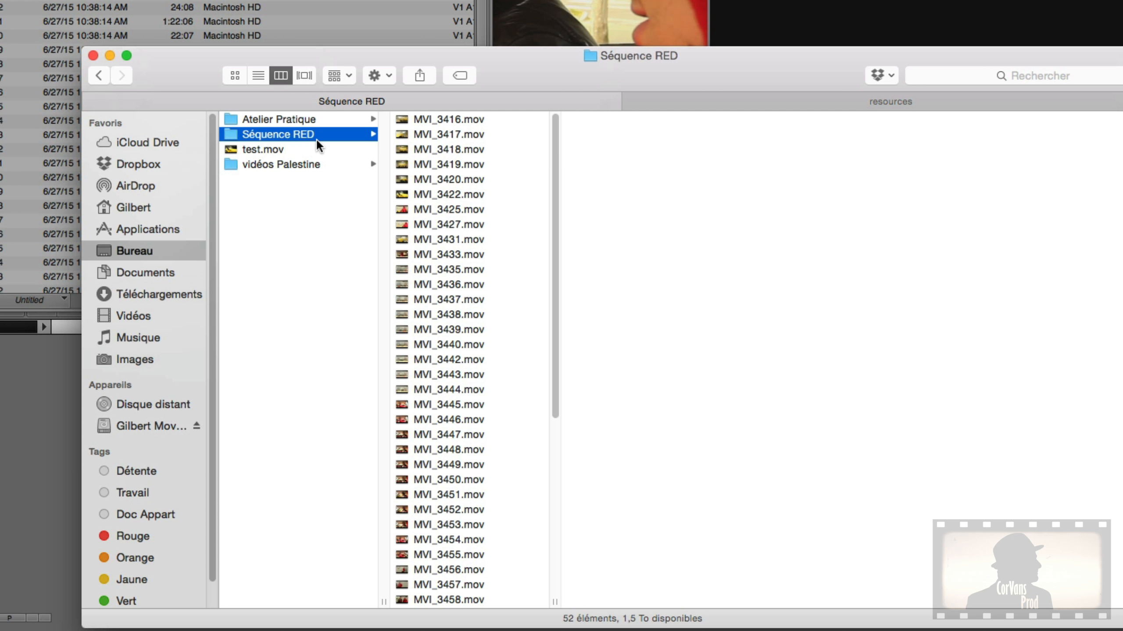
{"action": "scroll", "coordinate": [420, 213], "scroll_direction": "down", "scroll_amount": 5}
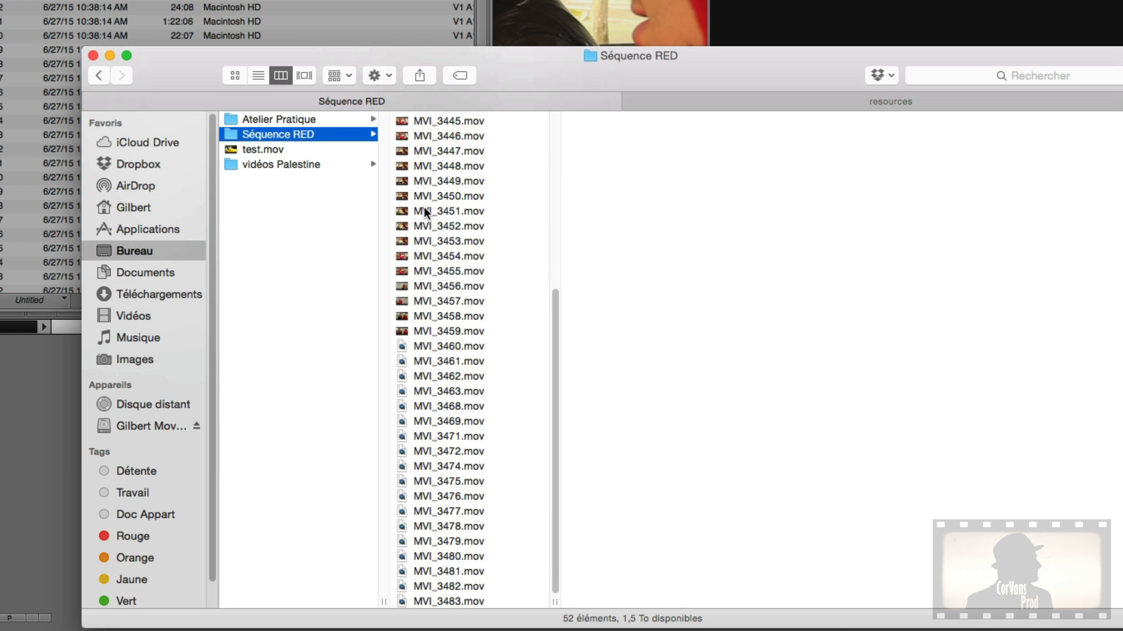
{"action": "scroll", "coordinate": [424, 213], "scroll_direction": "up", "scroll_amount": 5}
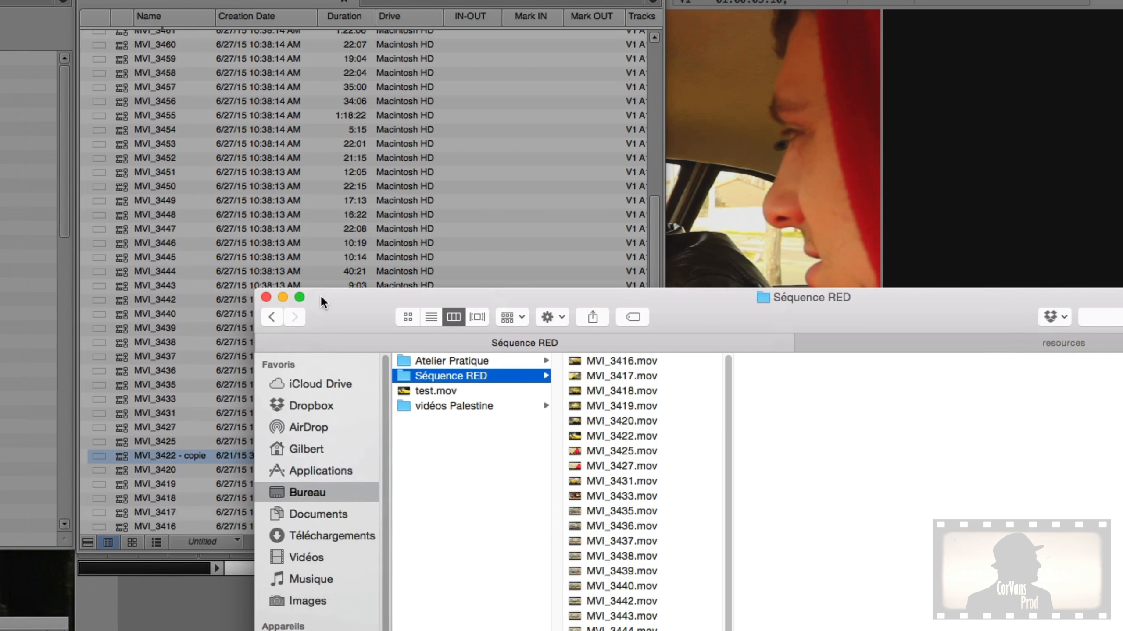
{"action": "left_click", "coordinate": [266, 297]}
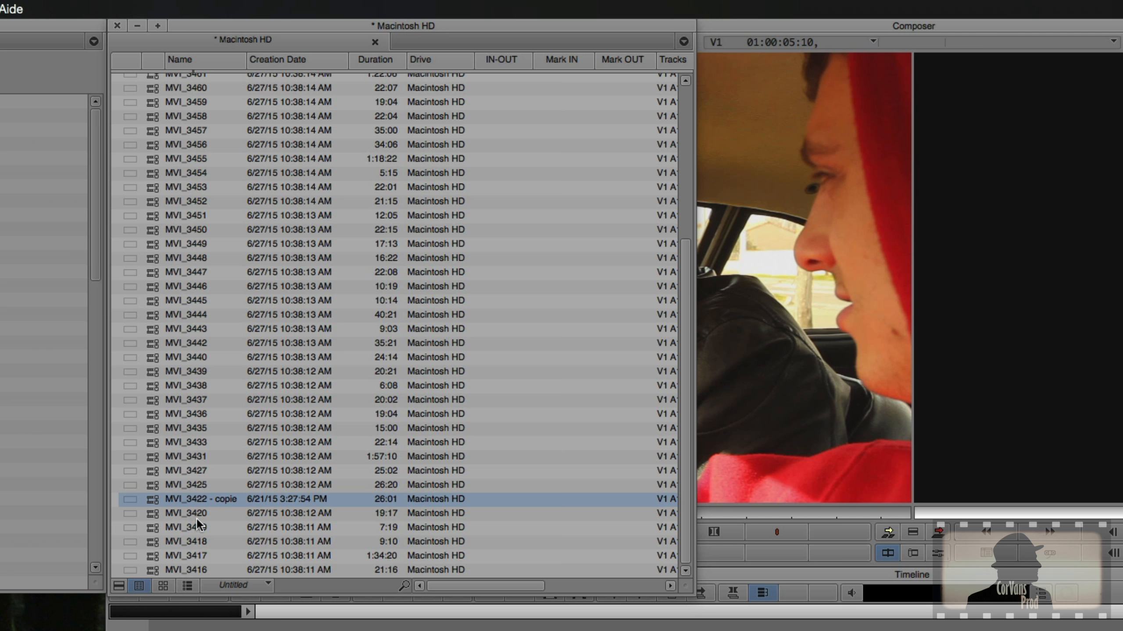
- Compare the full clip list of the Macintosh HD bin with the source files in the Séquence RED folder
{"action": "scroll", "coordinate": [178, 297], "scroll_direction": "up", "scroll_amount": 6}
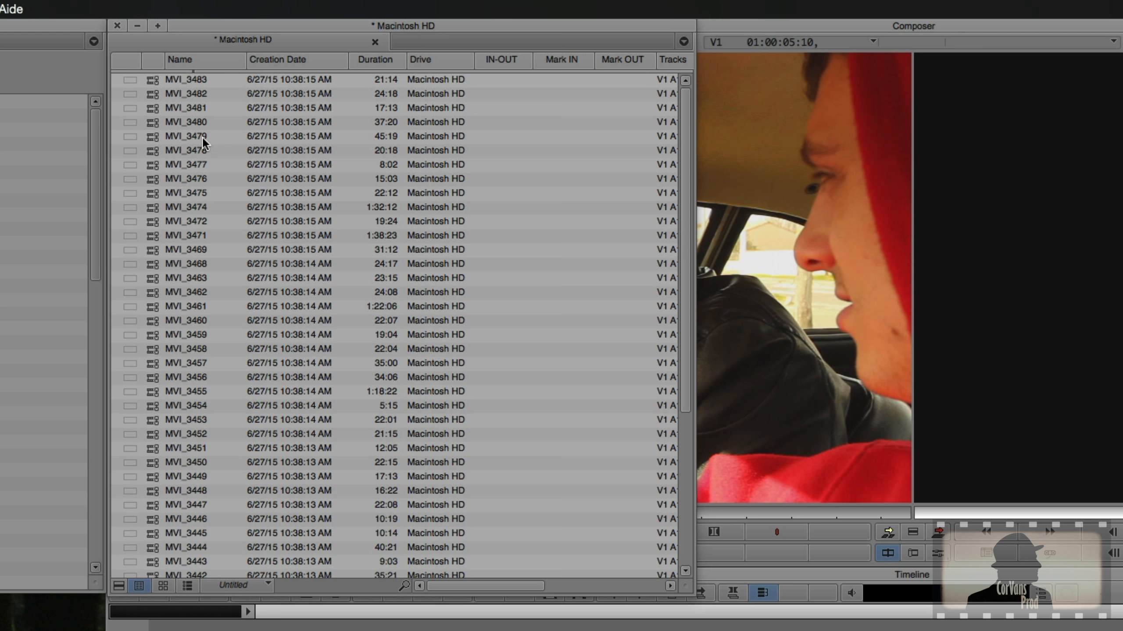
{"action": "scroll", "coordinate": [211, 567], "scroll_direction": "down", "scroll_amount": 6}
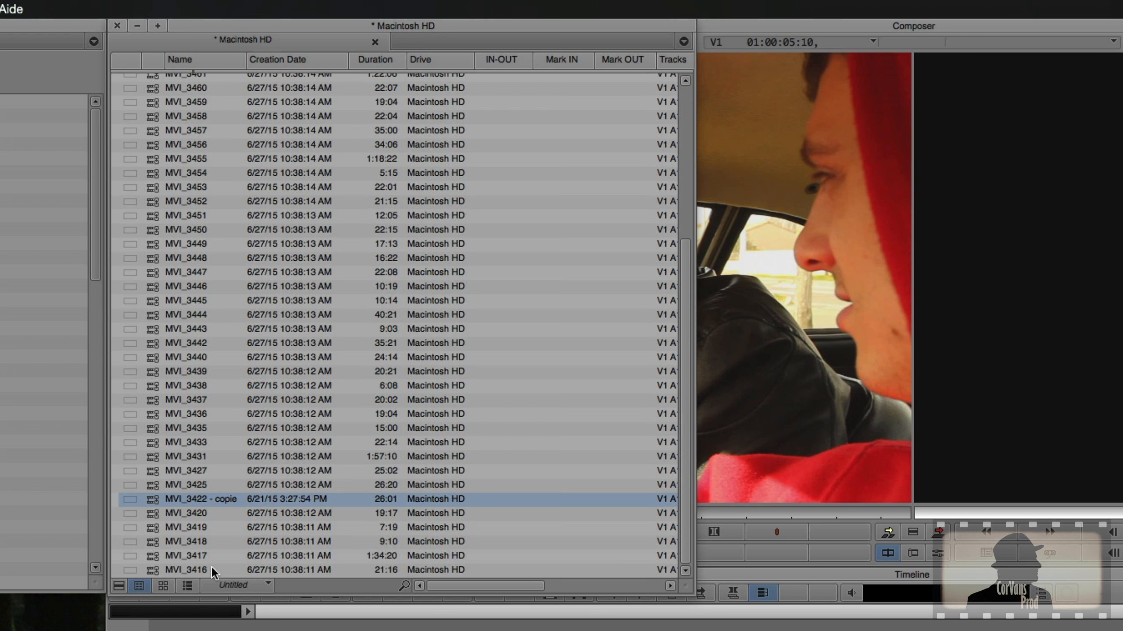
{"action": "key", "text": "super+Tab"}
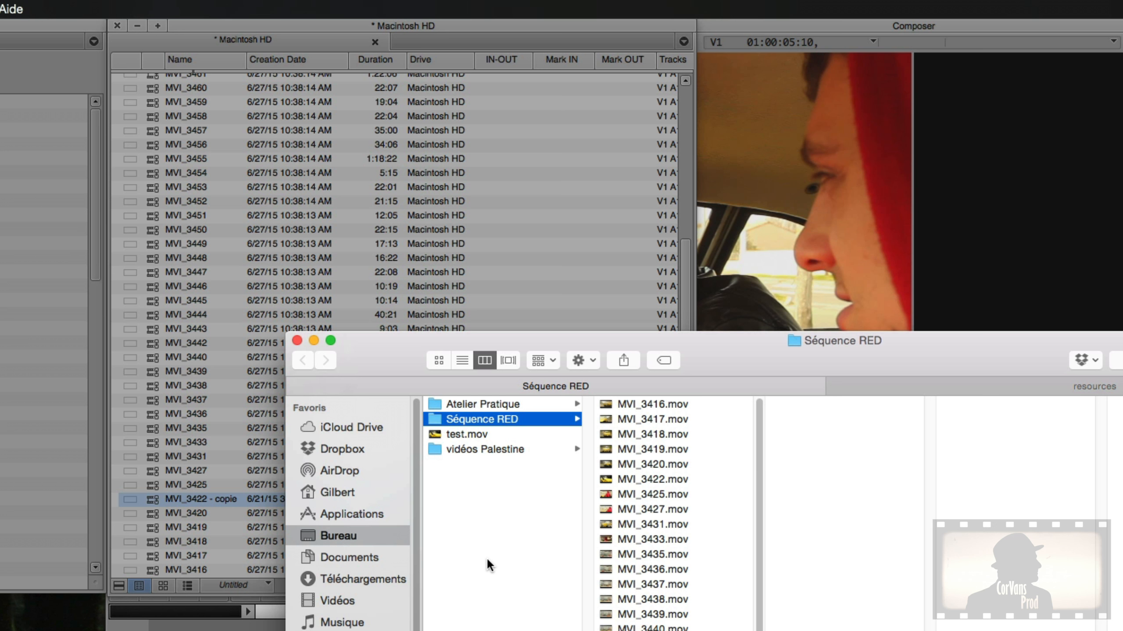
{"action": "left_click", "coordinate": [297, 340]}
{"action": "scroll", "coordinate": [253, 395], "scroll_direction": "up", "scroll_amount": 5}
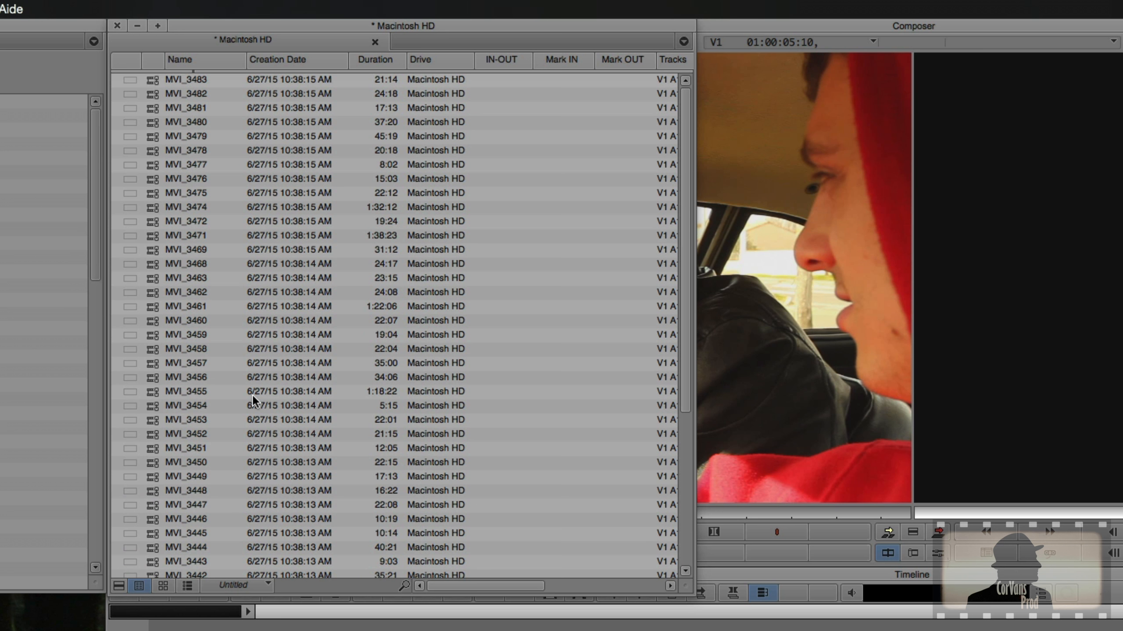
- Return to Avid Media Composer and load the clip MVI_3483 from the Macintosh HD bin into the source monitor
{"action": "key", "text": "super+Tab"}
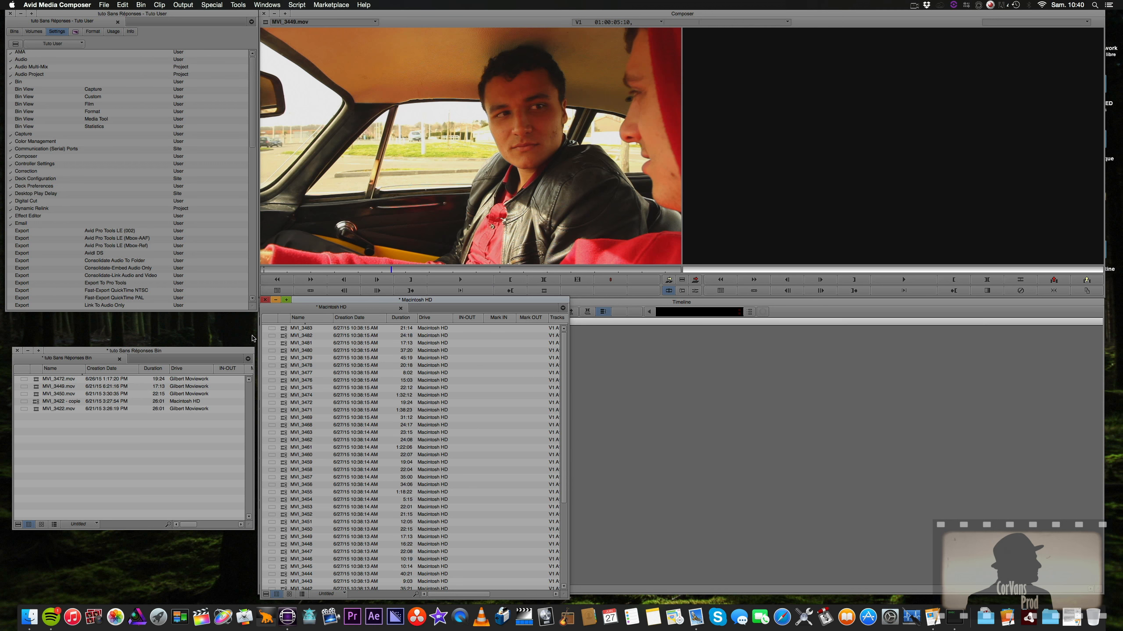
{"action": "left_click", "coordinate": [282, 330]}
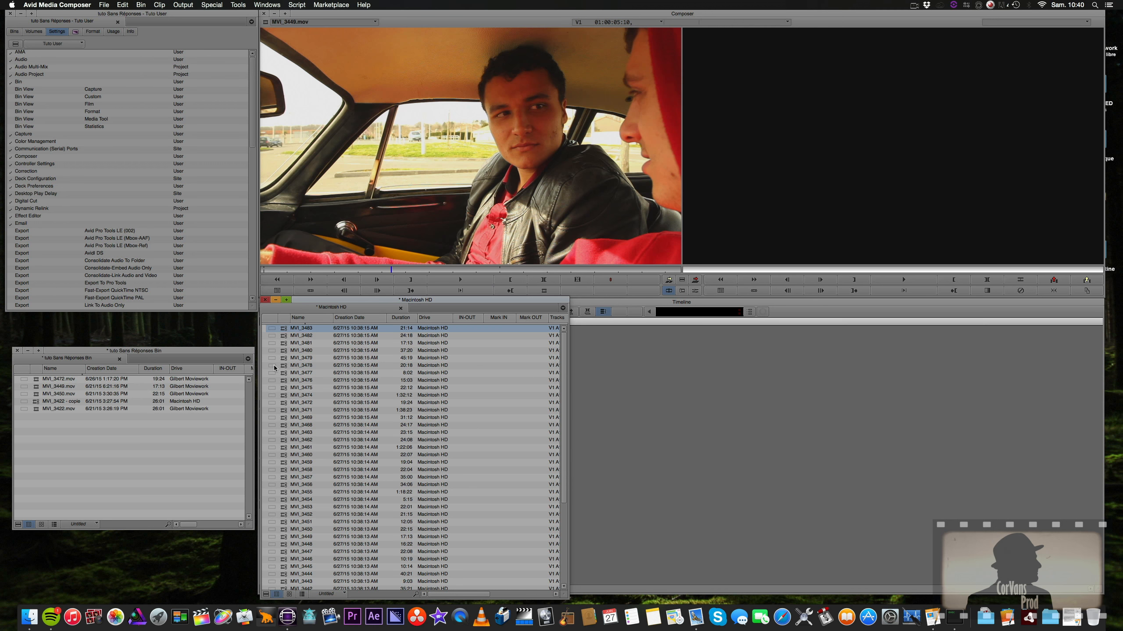
{"action": "double_click", "coordinate": [273, 329]}
{"action": "left_click", "coordinate": [271, 311]}
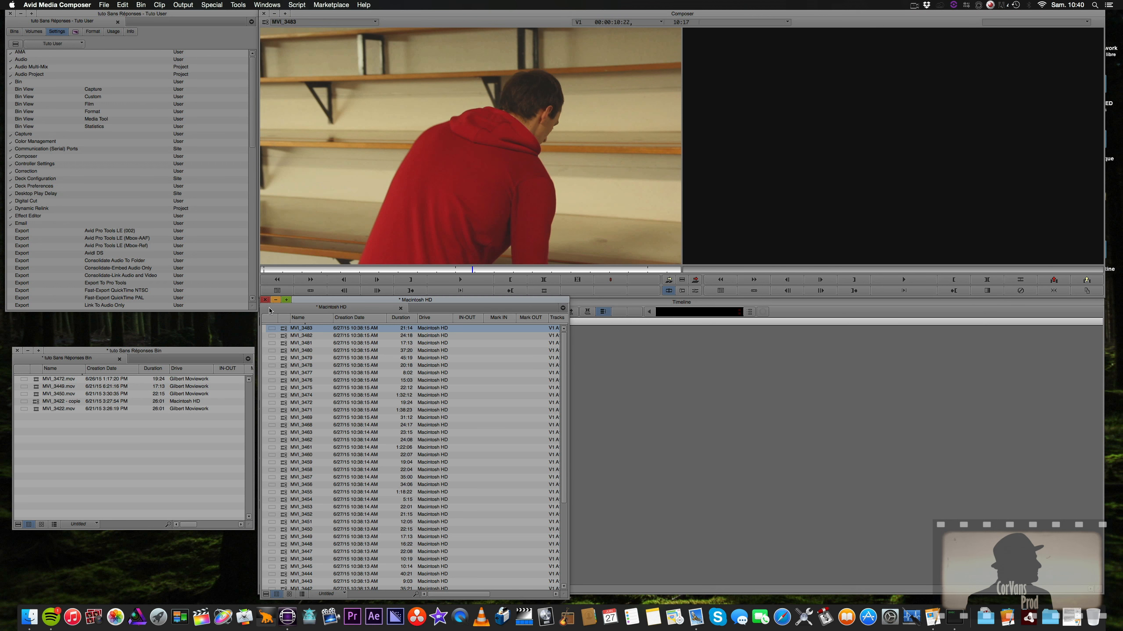
- Open Consolidate/Transcode for the selected clip MVI_3483 and switch the operation to Transcode
{"action": "left_click", "coordinate": [101, 4]}
{"action": "mouse_move", "coordinate": [159, 5]}
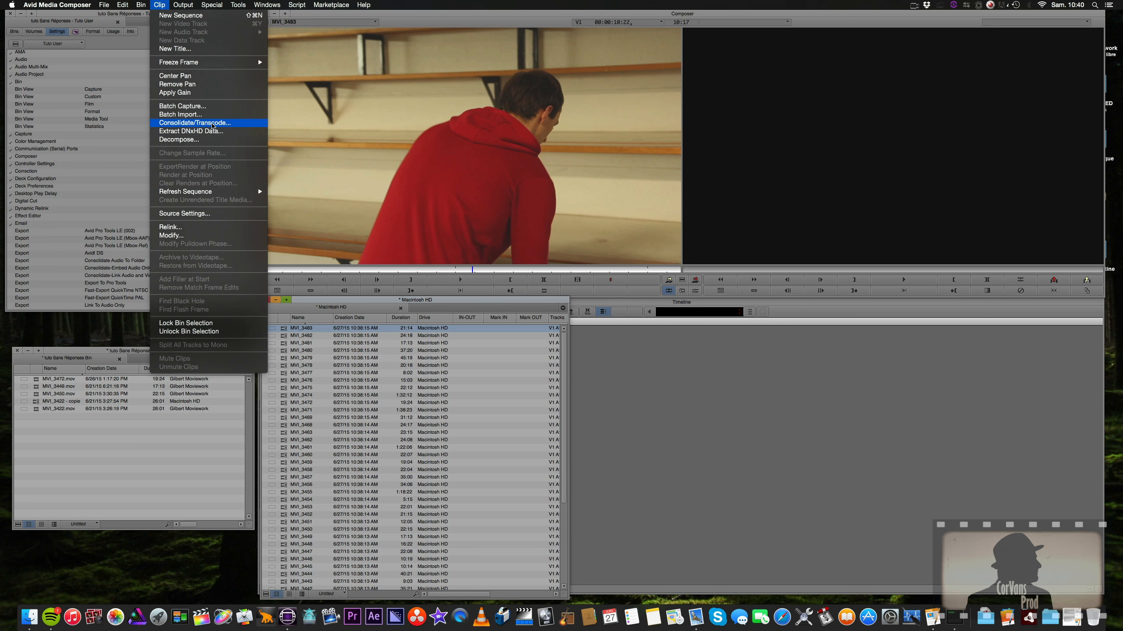
{"action": "left_click", "coordinate": [213, 126]}
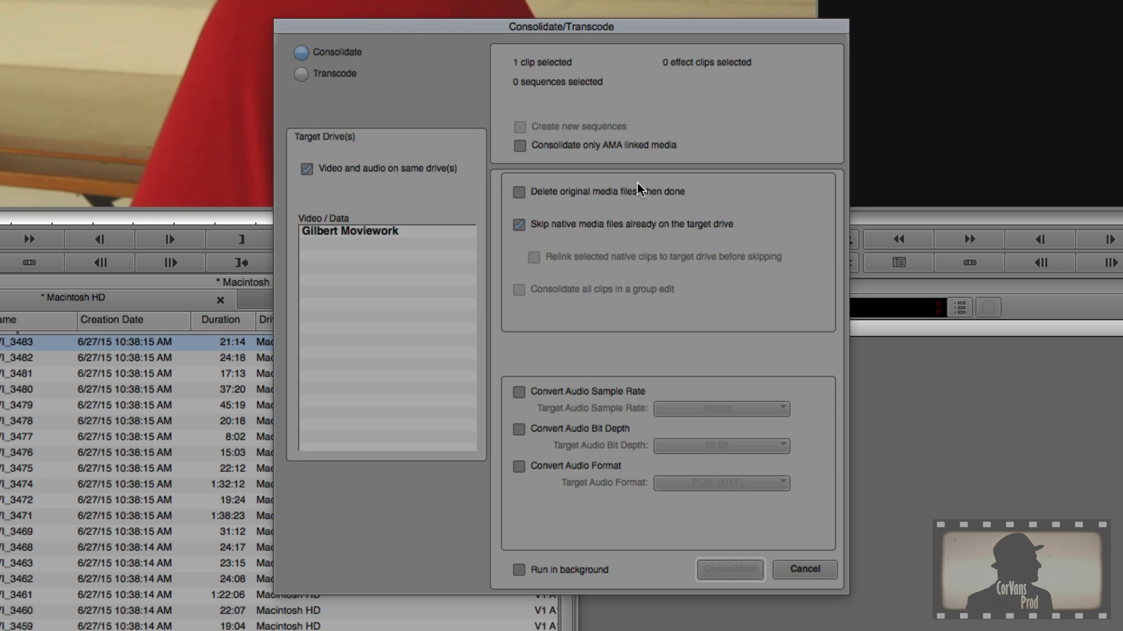
{"action": "left_click", "coordinate": [597, 147]}
{"action": "left_click", "coordinate": [644, 153]}
{"action": "left_click", "coordinate": [301, 74]}
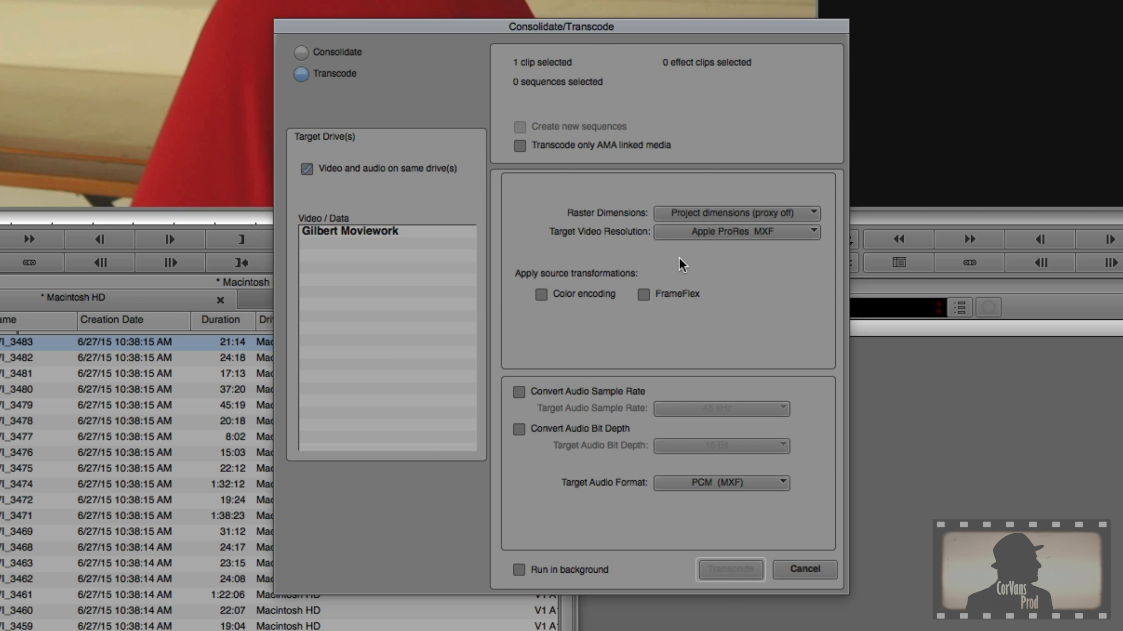
{"action": "left_click", "coordinate": [618, 143]}
{"action": "left_click", "coordinate": [640, 145]}
- Review the target formats, keep Apple ProRes MXF video and PCM (MXF) audio, and transcode the clip onto the Moviework drive
{"action": "left_click", "coordinate": [788, 232]}
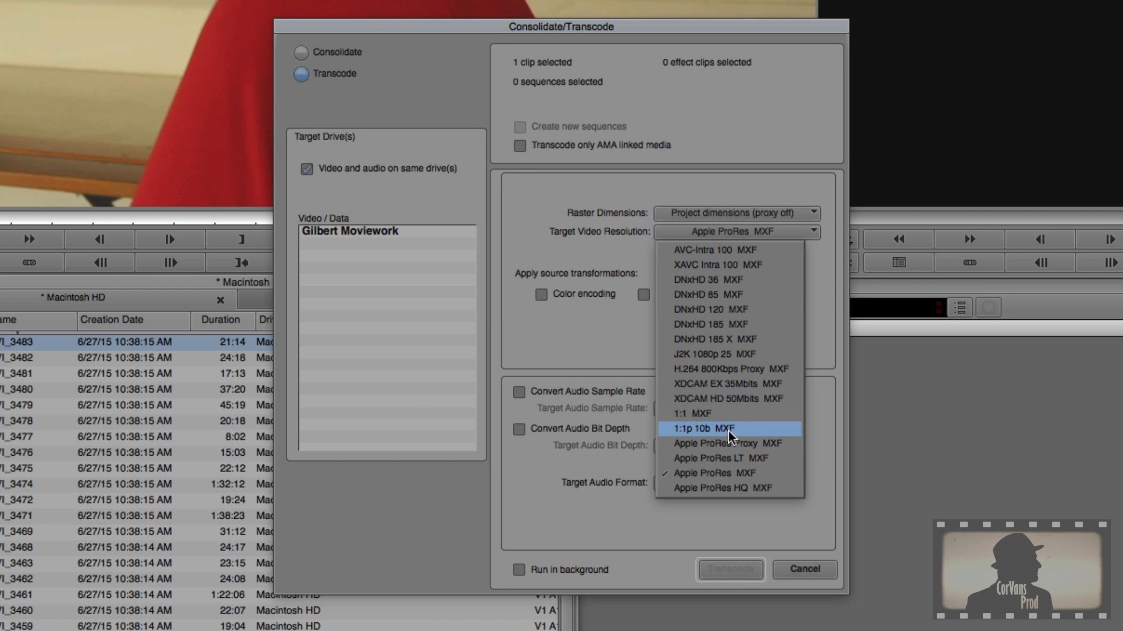
{"action": "left_click", "coordinate": [586, 340]}
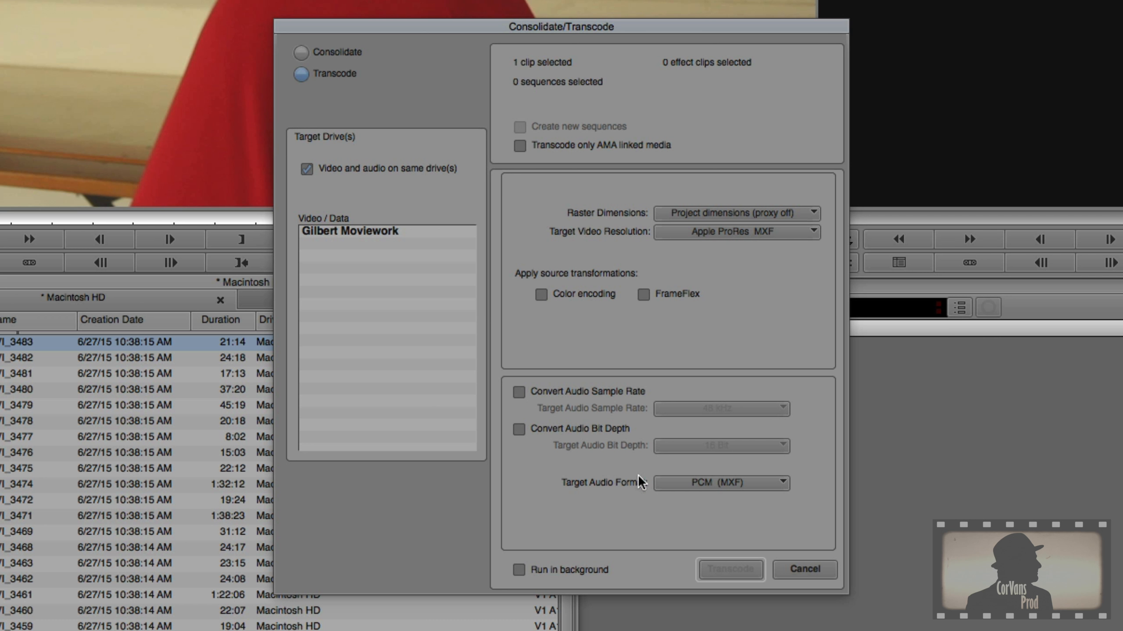
{"action": "left_click", "coordinate": [725, 482]}
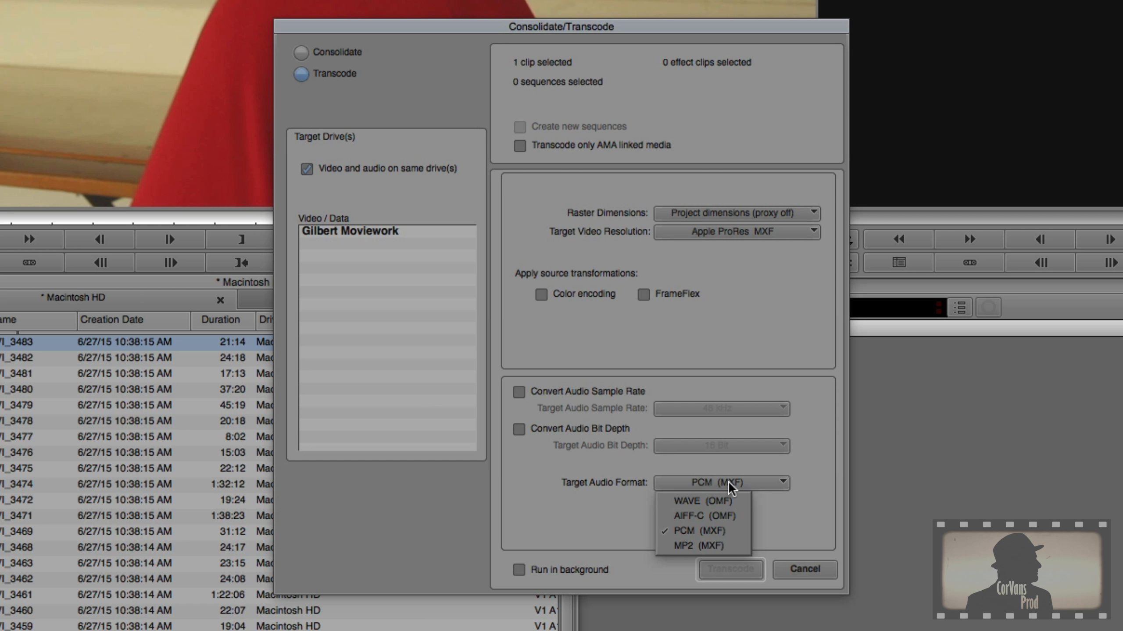
{"action": "left_click", "coordinate": [590, 496]}
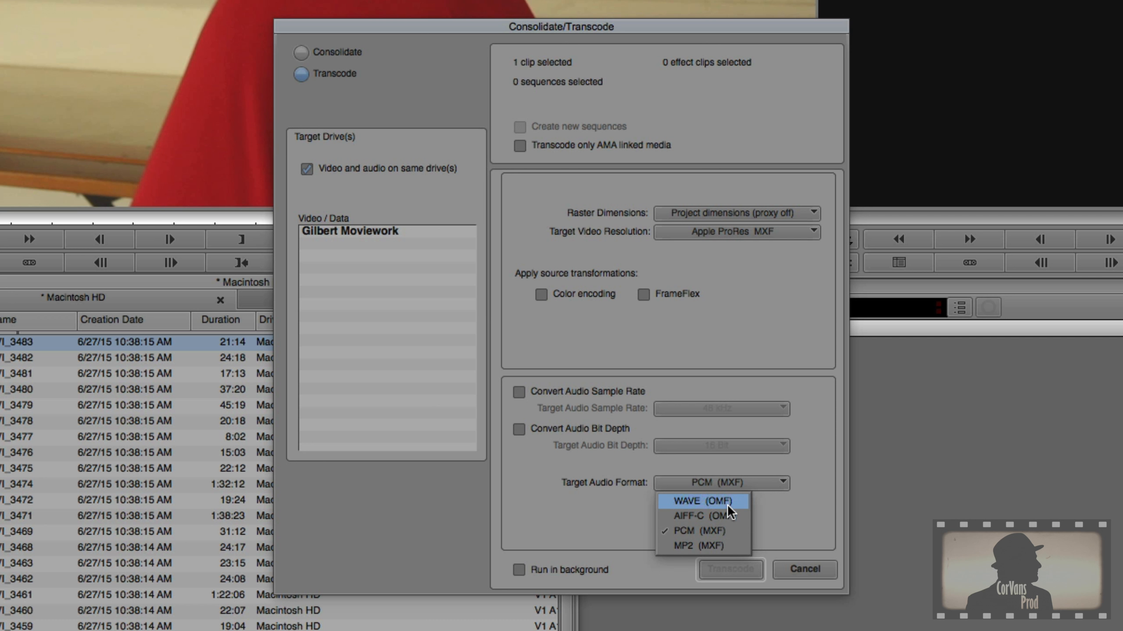
{"action": "left_click", "coordinate": [529, 428]}
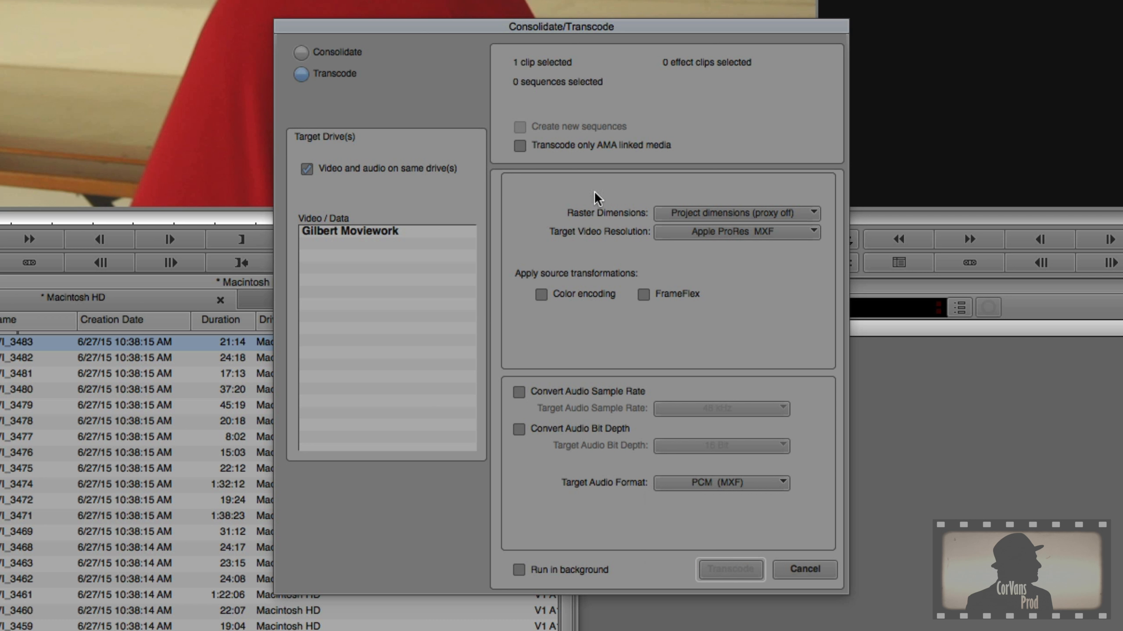
{"action": "left_click", "coordinate": [326, 239]}
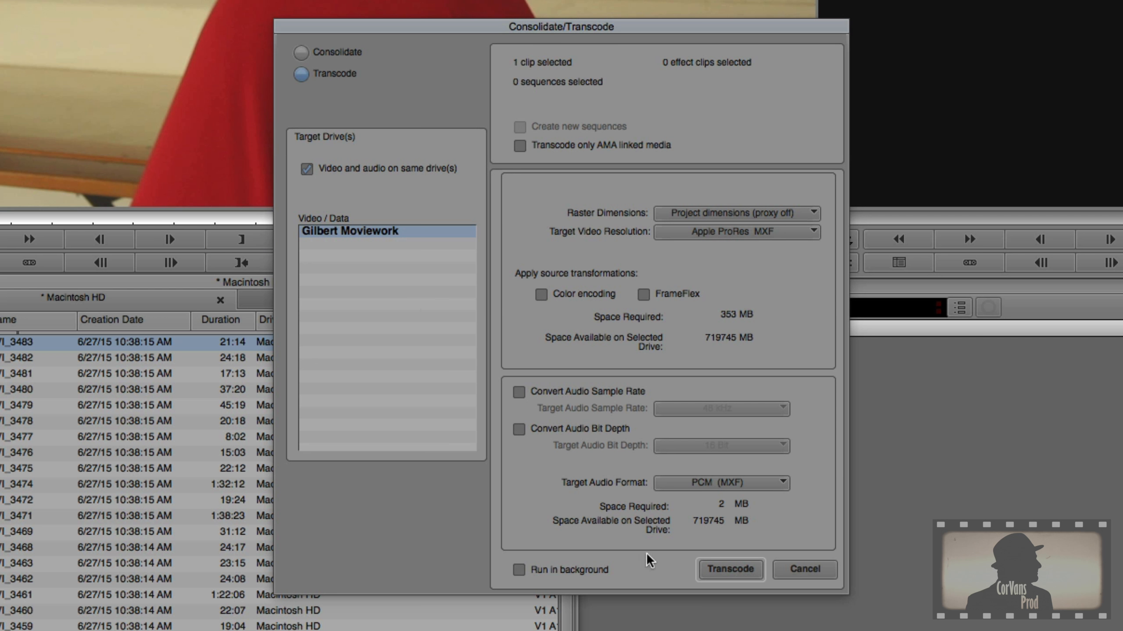
{"action": "left_click", "coordinate": [735, 569]}
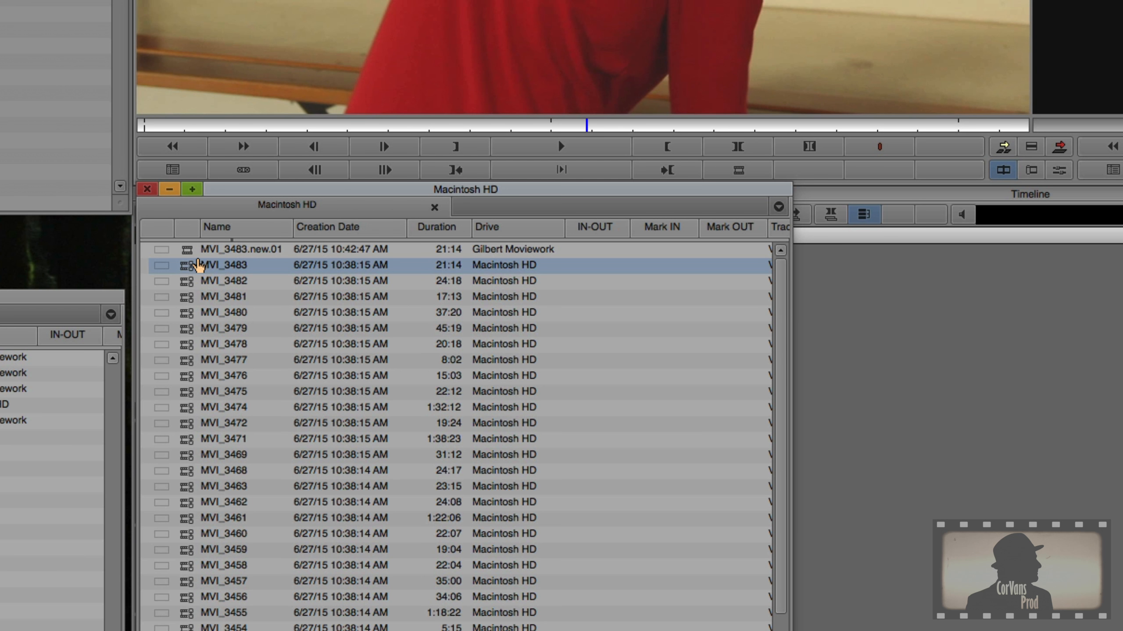
- Load the transcoded clip MVI_3483.new.01 into the source monitor and scrub through it to check its playback
{"action": "double_click", "coordinate": [197, 250]}
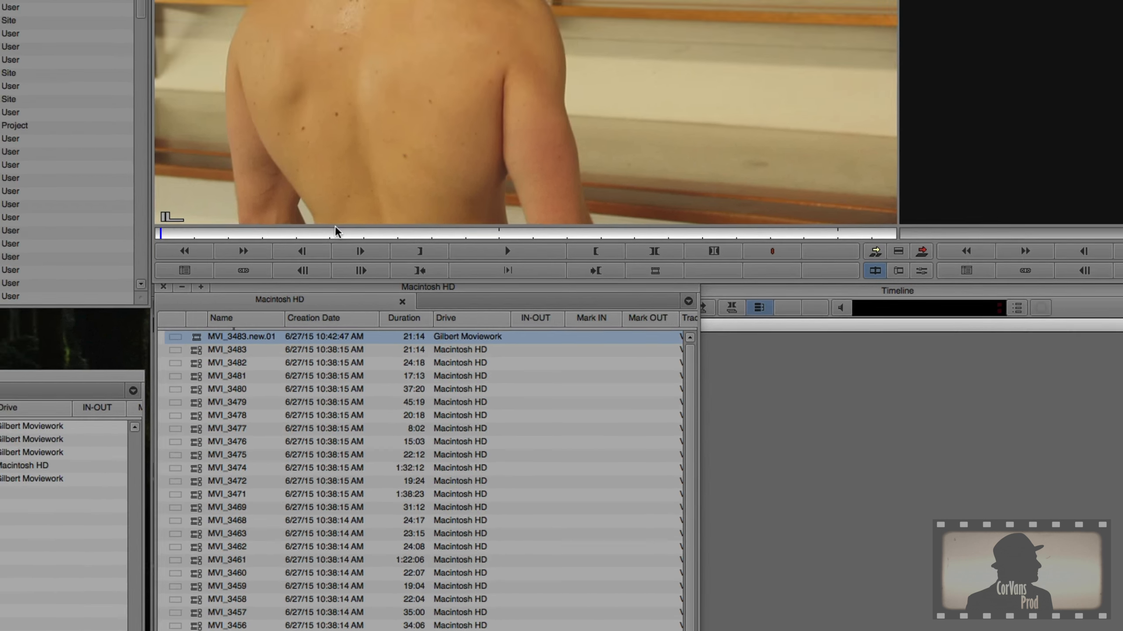
{"action": "left_click_drag", "start_coordinate": [337, 233], "coordinate": [500, 236]}
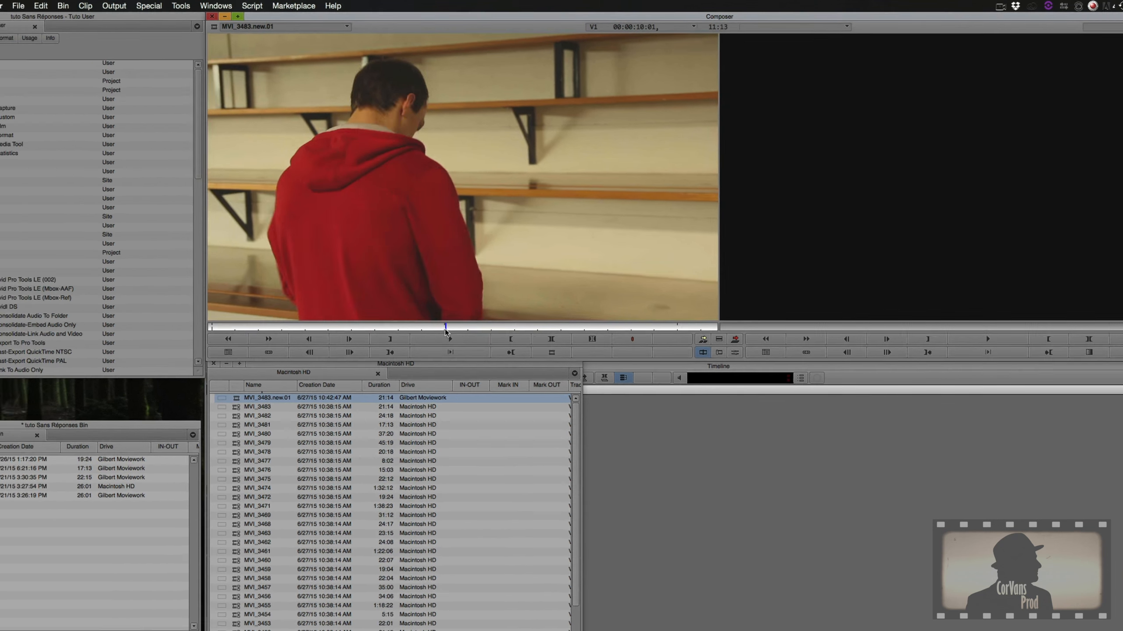
{"action": "left_click_drag", "start_coordinate": [445, 331], "coordinate": [456, 332]}
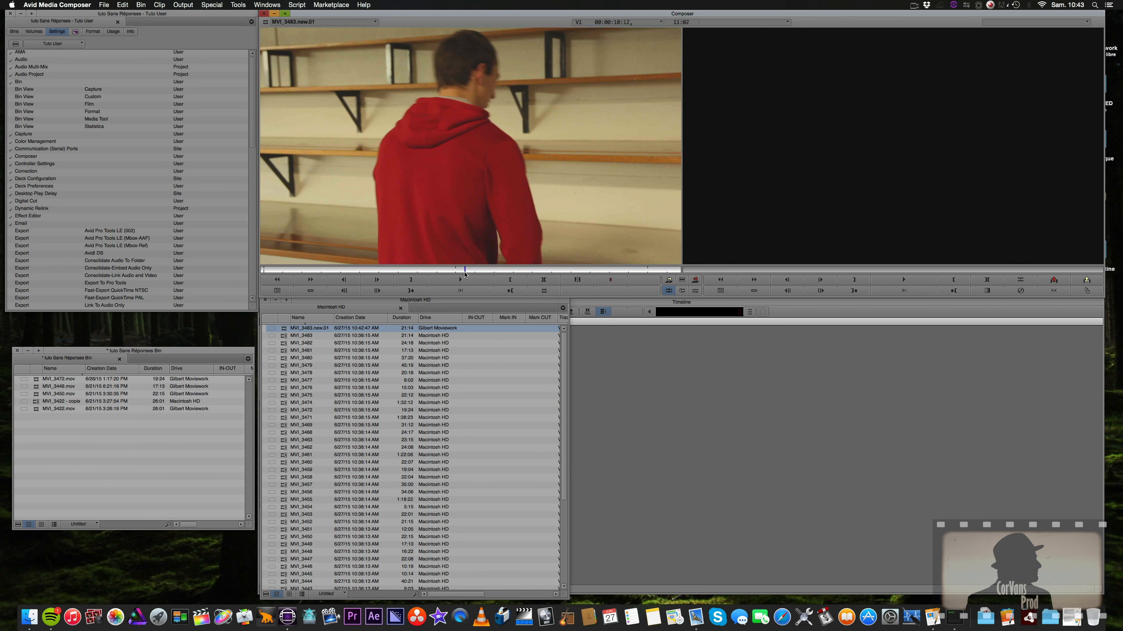
{"action": "mouse_move", "coordinate": [465, 274]}
{"action": "left_mouse_down"}
{"action": "mouse_move", "coordinate": [343, 280]}
{"action": "mouse_move", "coordinate": [487, 287]}
{"action": "mouse_move", "coordinate": [461, 294]}
{"action": "left_mouse_up"}
- Load the linked clips MVI_3483, MVI_3482 and MVI_3474 in turn, scrubbing through MVI_3474 to check its playback
{"action": "double_click", "coordinate": [283, 336]}
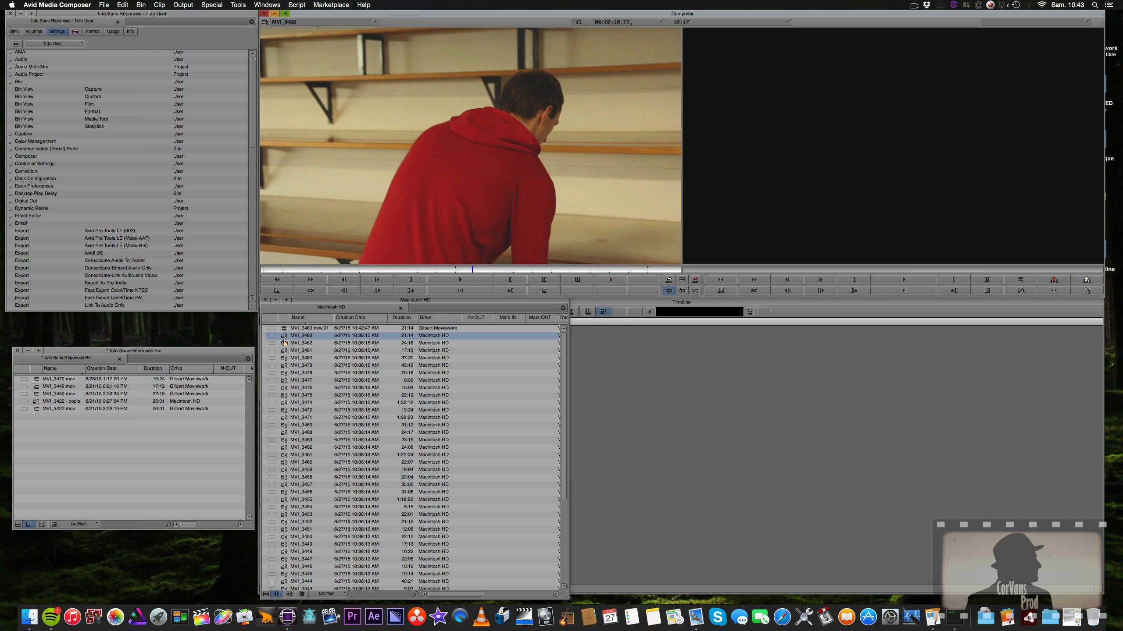
{"action": "double_click", "coordinate": [284, 344]}
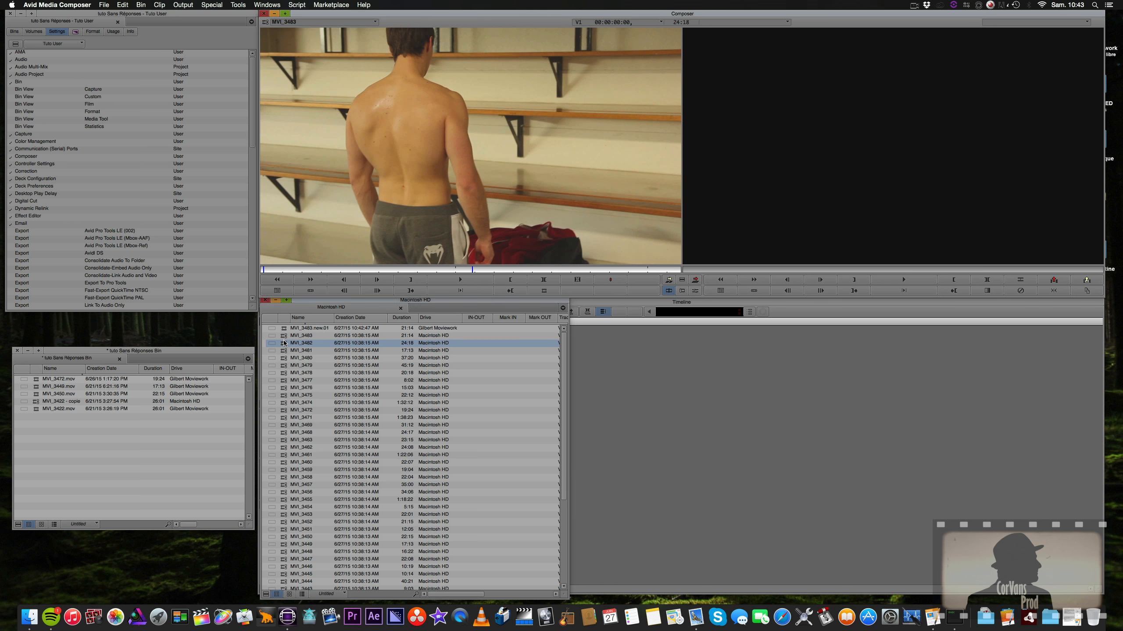
{"action": "left_click", "coordinate": [285, 403]}
{"action": "double_click", "coordinate": [285, 403]}
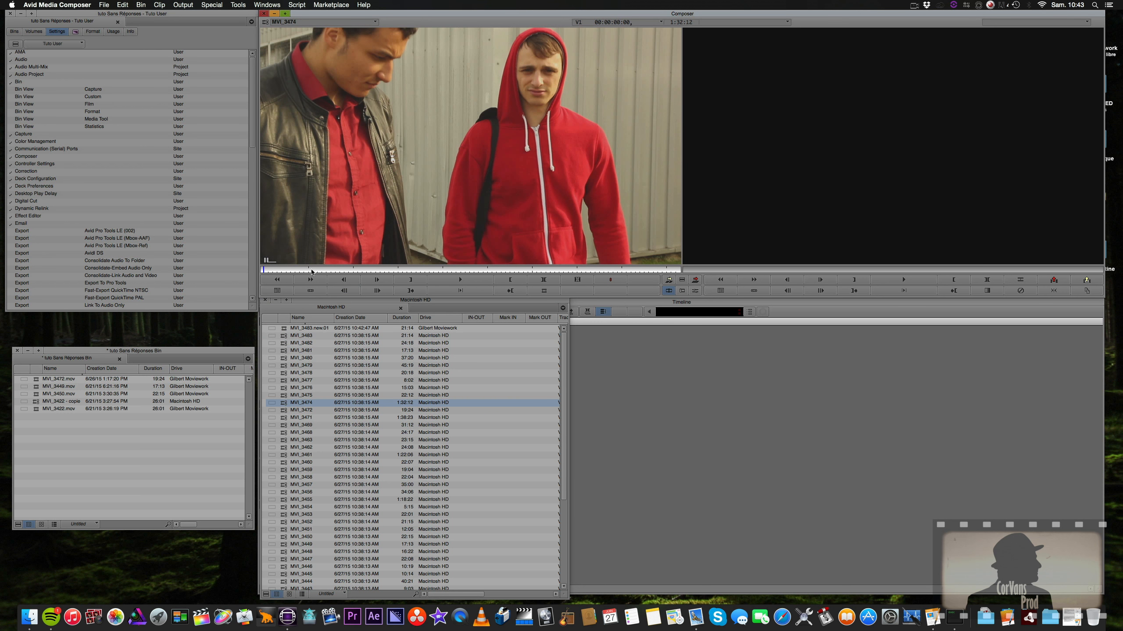
{"action": "left_click", "coordinate": [385, 271]}
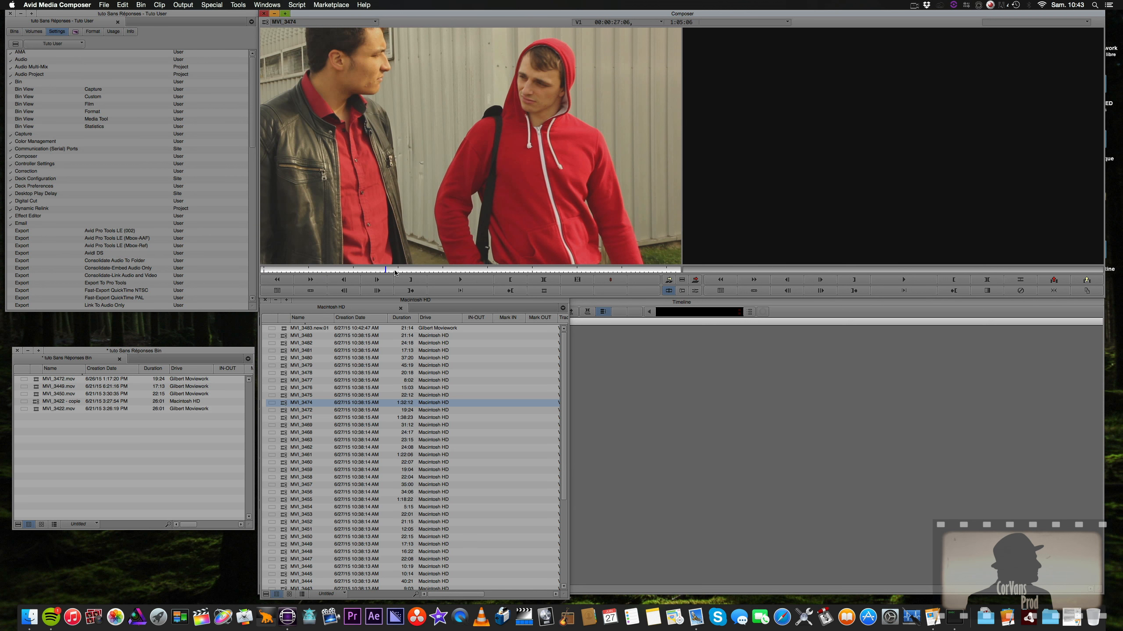
{"action": "left_click_drag", "start_coordinate": [384, 271], "coordinate": [380, 271]}
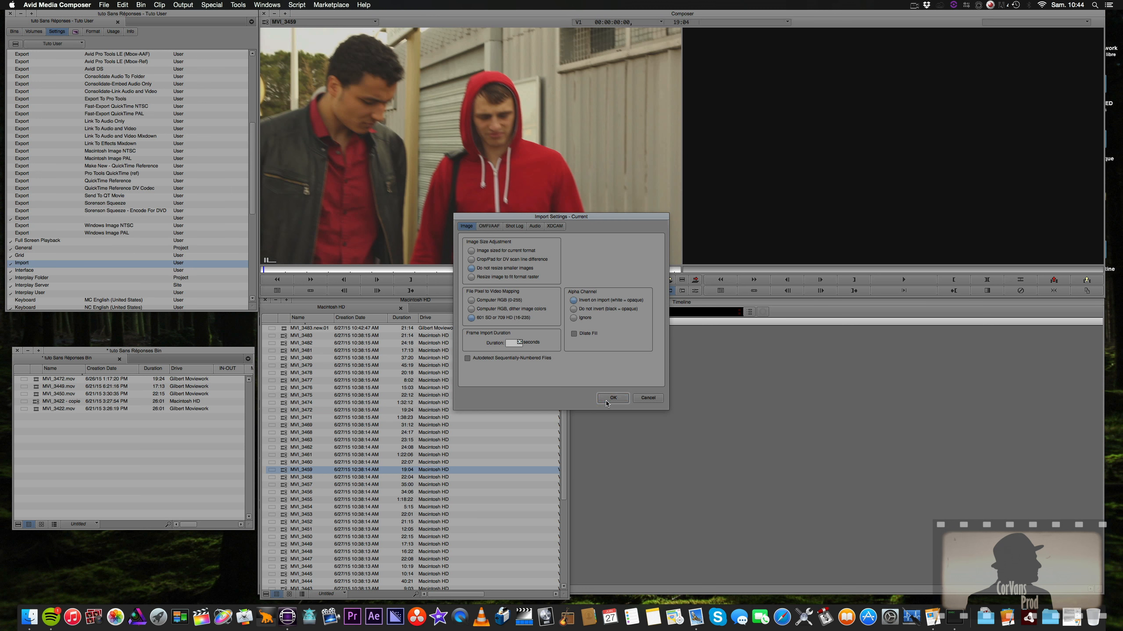
- Accept the current Import Settings and compare scrubbing in the transcoded clip MVI_3483.new.01 with the linked original MVI_3483
{"action": "left_click", "coordinate": [613, 399]}
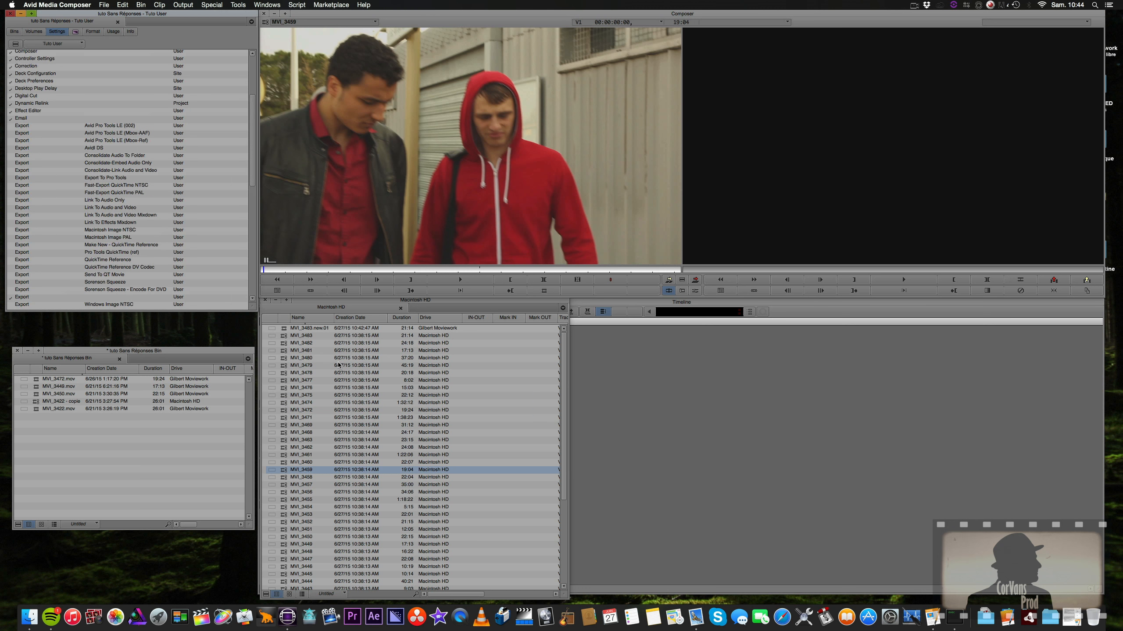
{"action": "double_click", "coordinate": [285, 330]}
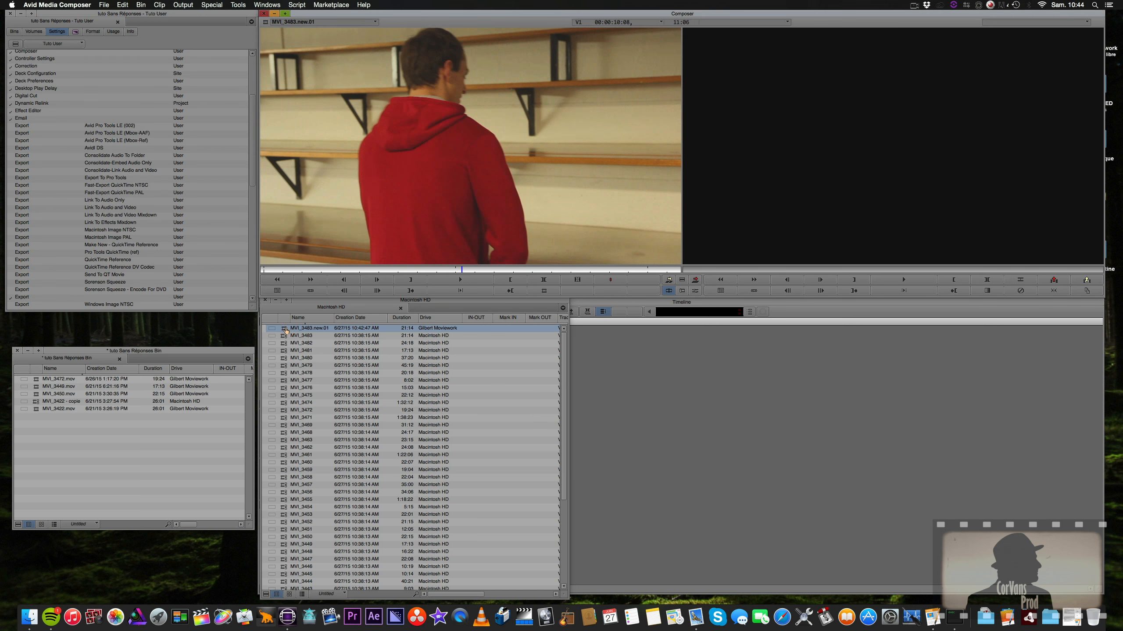
{"action": "left_click_drag", "start_coordinate": [462, 271], "coordinate": [512, 269]}
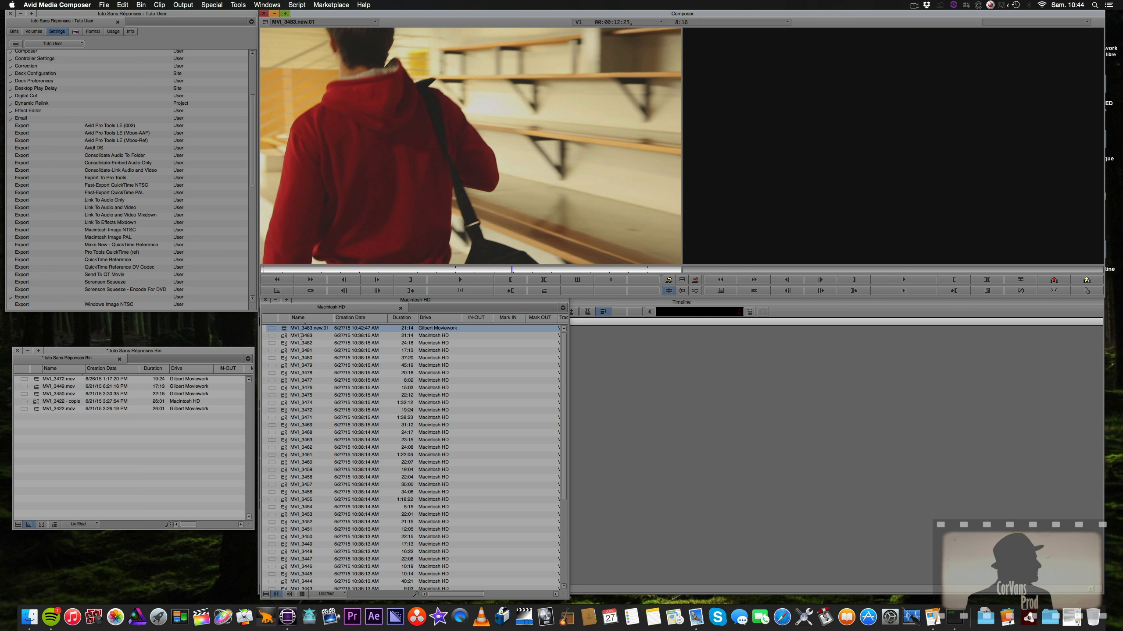
{"action": "double_click", "coordinate": [285, 338]}
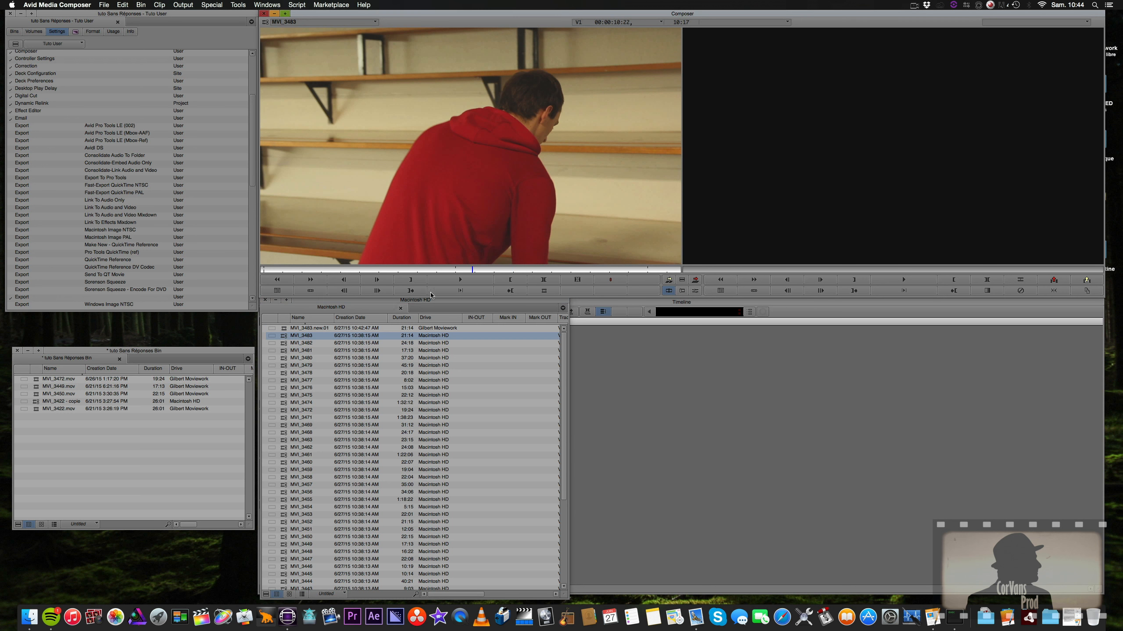
{"action": "mouse_move", "coordinate": [505, 270]}
{"action": "left_mouse_down"}
{"action": "mouse_move", "coordinate": [543, 270]}
{"action": "mouse_move", "coordinate": [469, 271]}
{"action": "mouse_move", "coordinate": [523, 268]}
{"action": "left_mouse_up"}
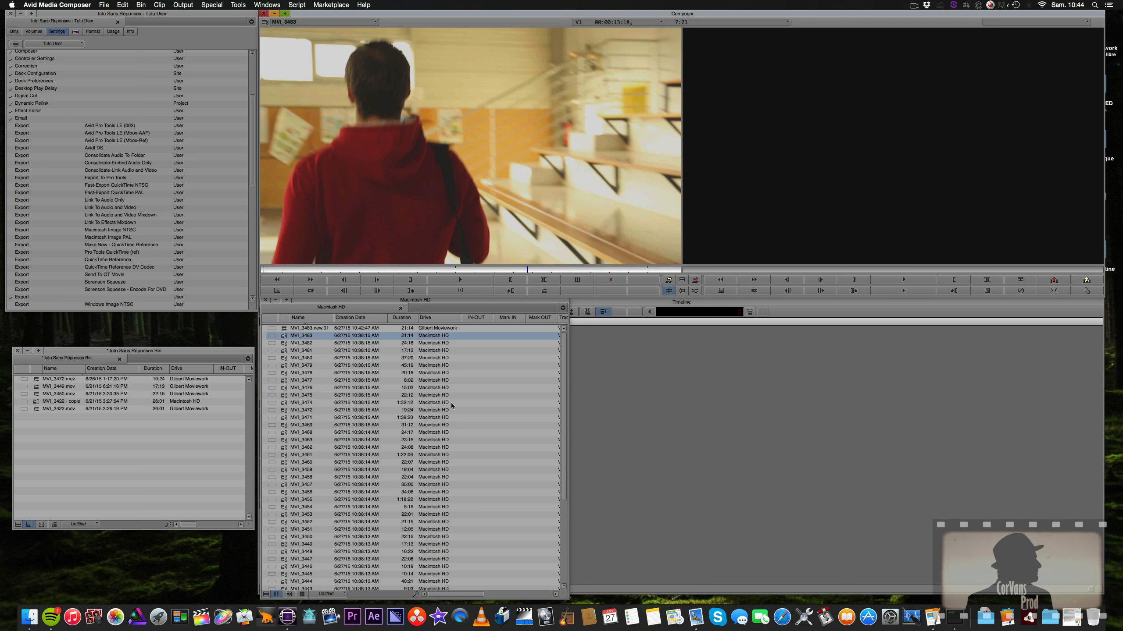
- Look through the whole clip list of the Macintosh HD bin
{"action": "left_click", "coordinate": [434, 308]}
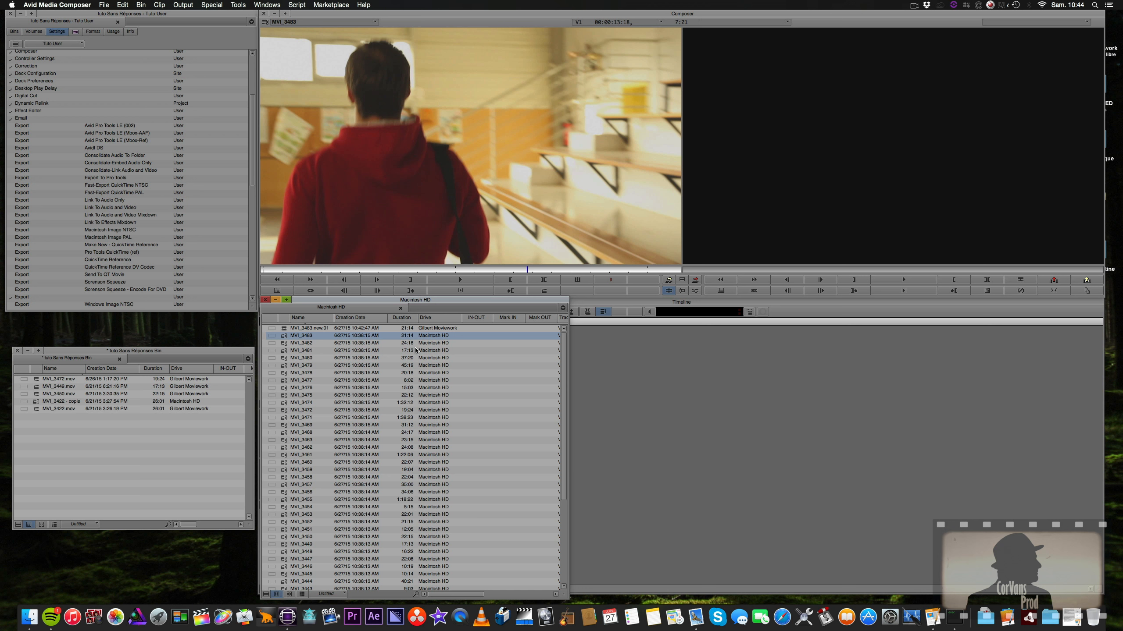
{"action": "scroll", "coordinate": [415, 351], "scroll_direction": "down", "scroll_amount": 4}
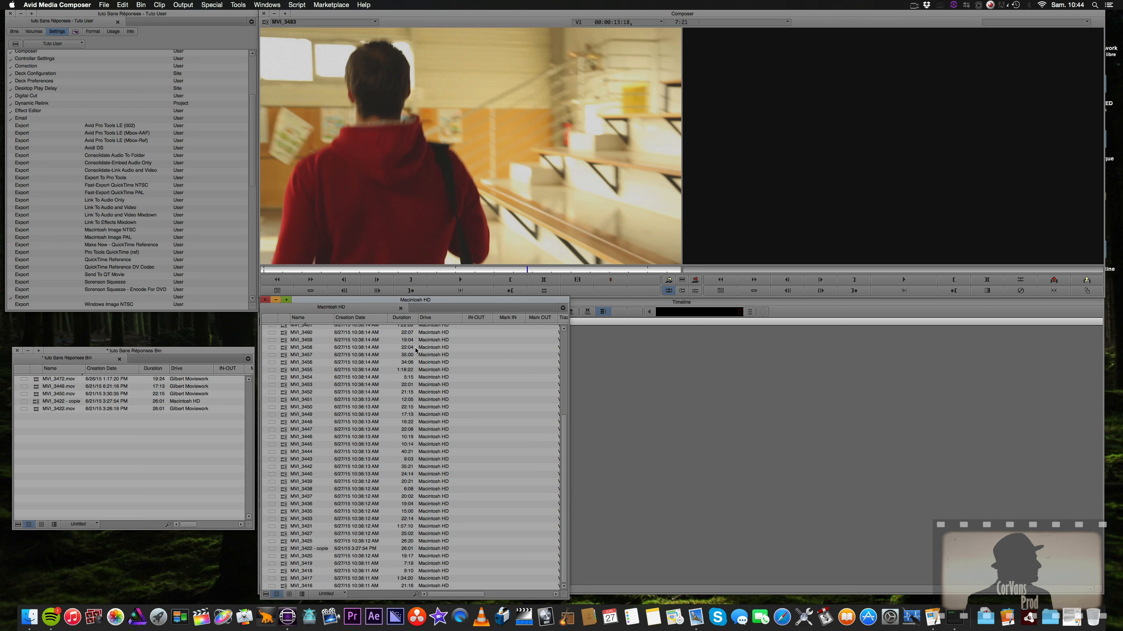
{"action": "scroll", "coordinate": [415, 350], "scroll_direction": "up", "scroll_amount": 4}
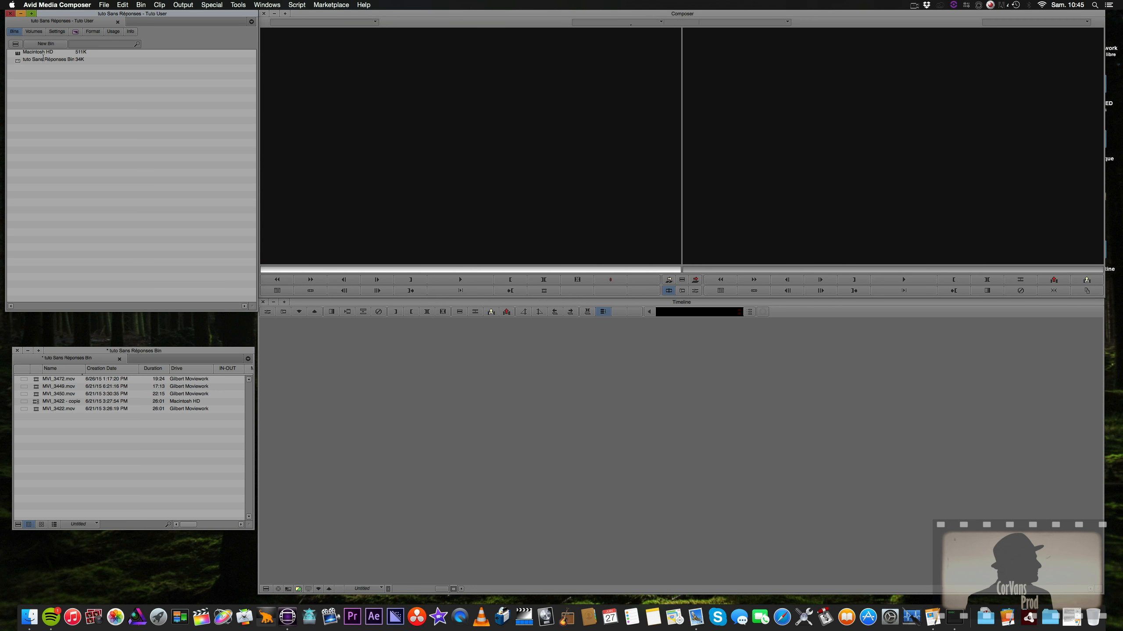
- Reopen the Macintosh HD bin from the project, move its window over the Composer area and review its clips
{"action": "double_click", "coordinate": [18, 53]}
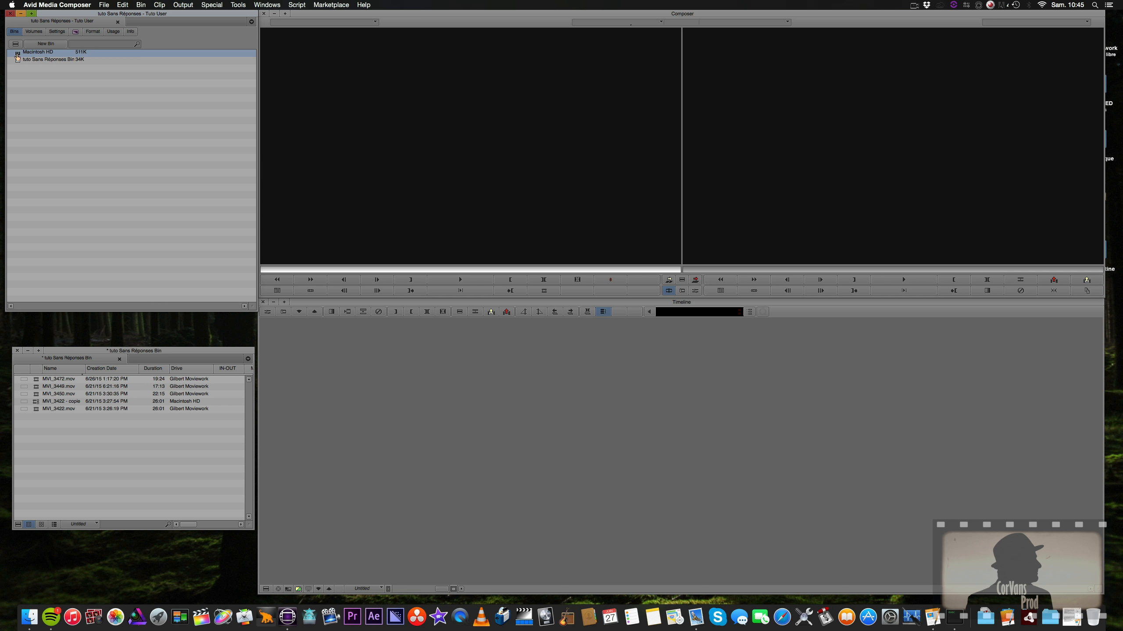
{"action": "left_click_drag", "start_coordinate": [354, 302], "coordinate": [410, 193]}
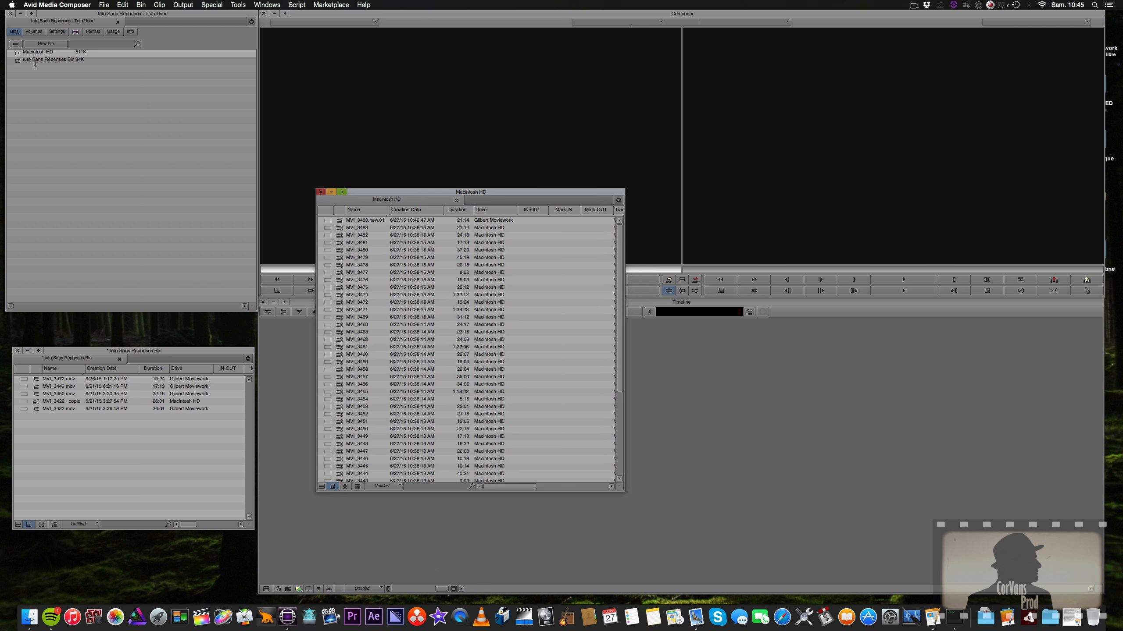
{"action": "scroll", "coordinate": [377, 242], "scroll_direction": "down", "scroll_amount": 2}
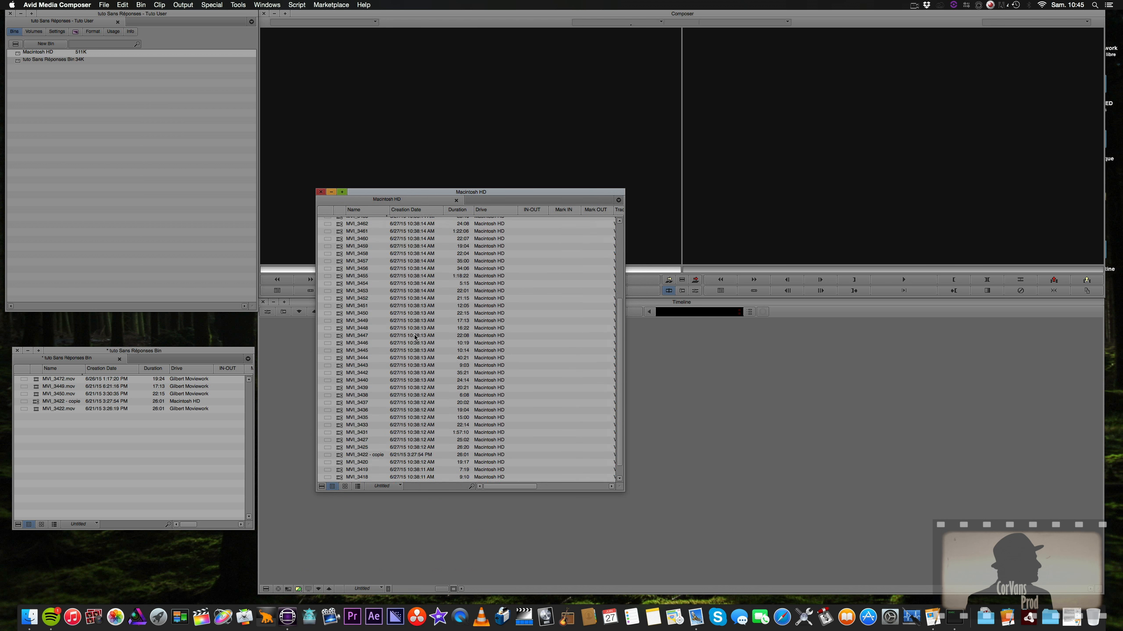
{"action": "scroll", "coordinate": [414, 337], "scroll_direction": "up", "scroll_amount": 2}
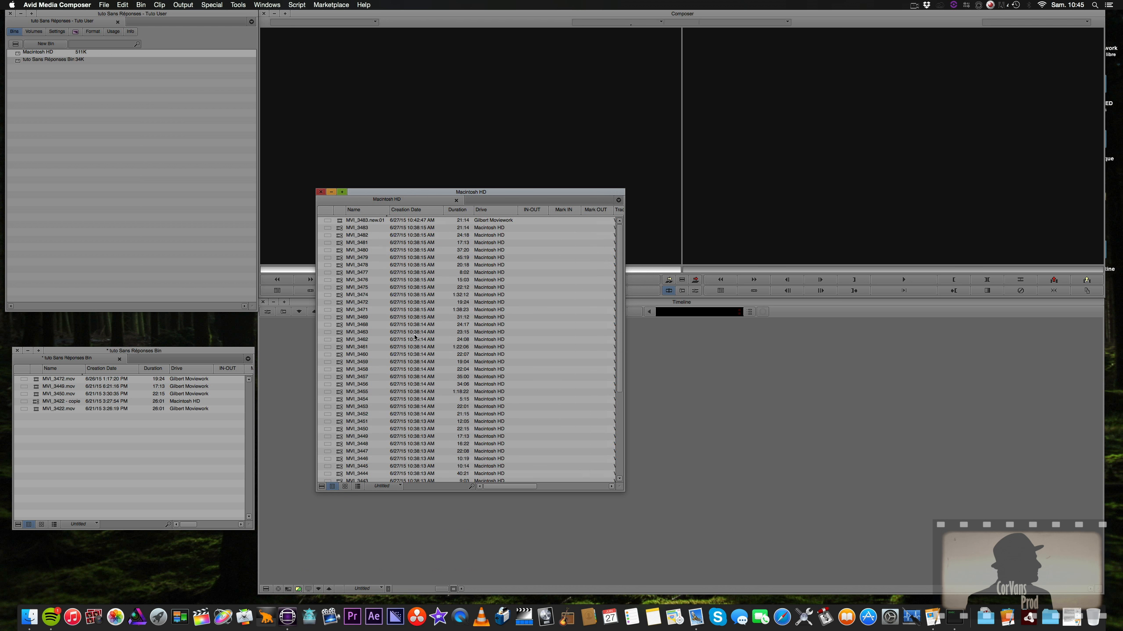
- Switch to Finder to view the Séquence RED files and the drives, close that window and return to Avid Media Composer
{"action": "left_click", "coordinate": [30, 617]}
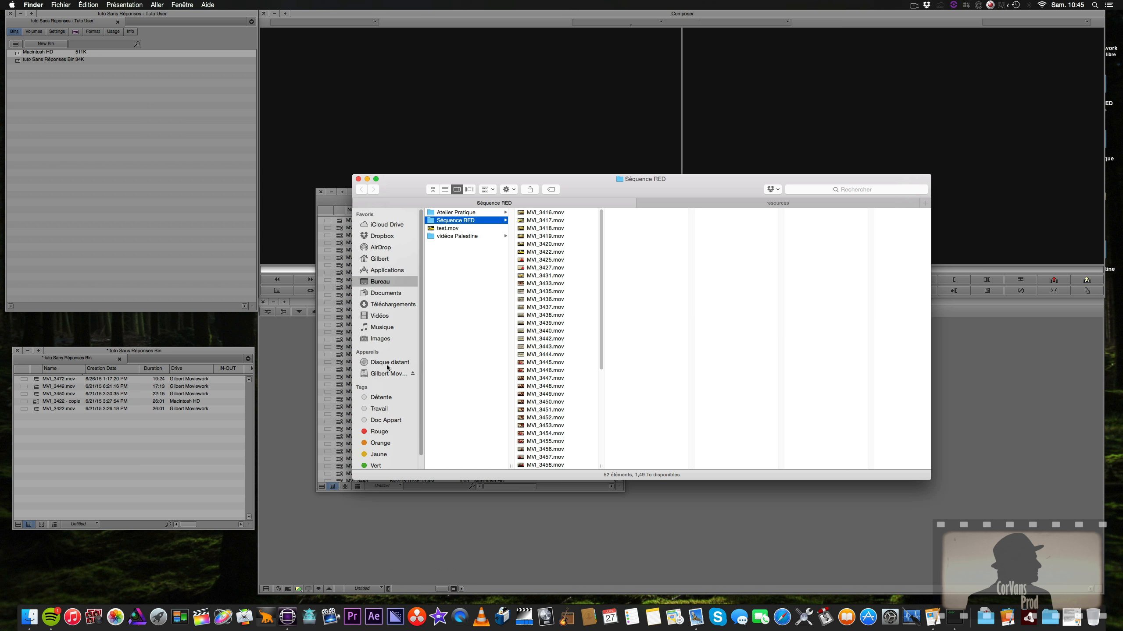
{"action": "left_click", "coordinate": [358, 178]}
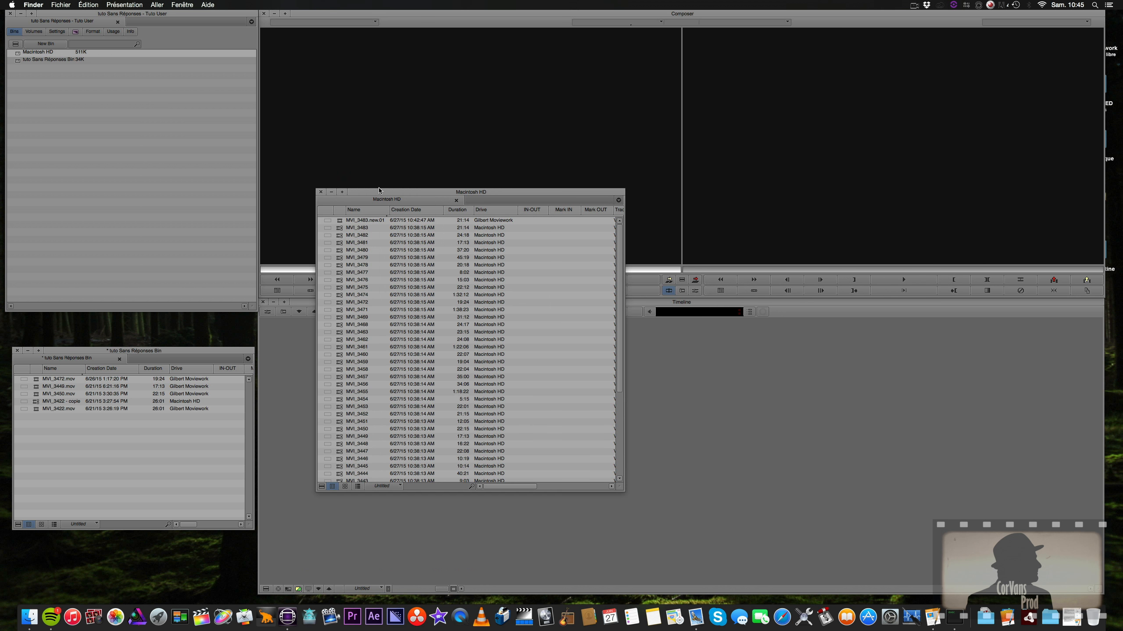
{"action": "left_click", "coordinate": [379, 190]}
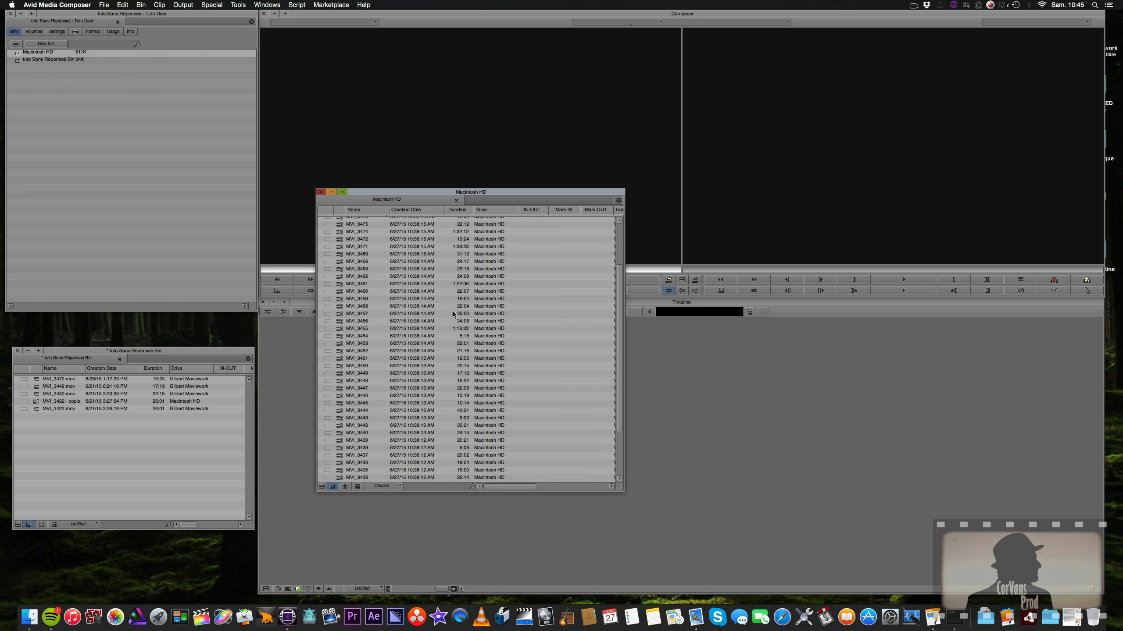
- Check the clips of the Macintosh HD bin once more and close the bin
{"action": "scroll", "coordinate": [452, 311], "scroll_direction": "down", "scroll_amount": 1}
{"action": "scroll", "coordinate": [443, 318], "scroll_direction": "up", "scroll_amount": 1}
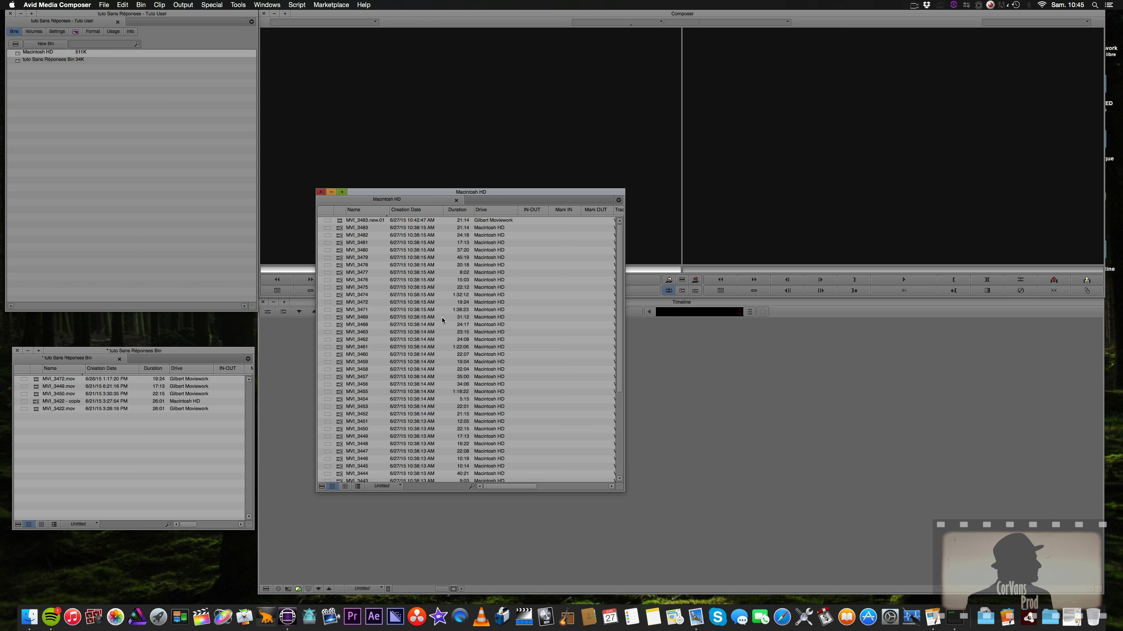
{"action": "left_click", "coordinate": [321, 192]}
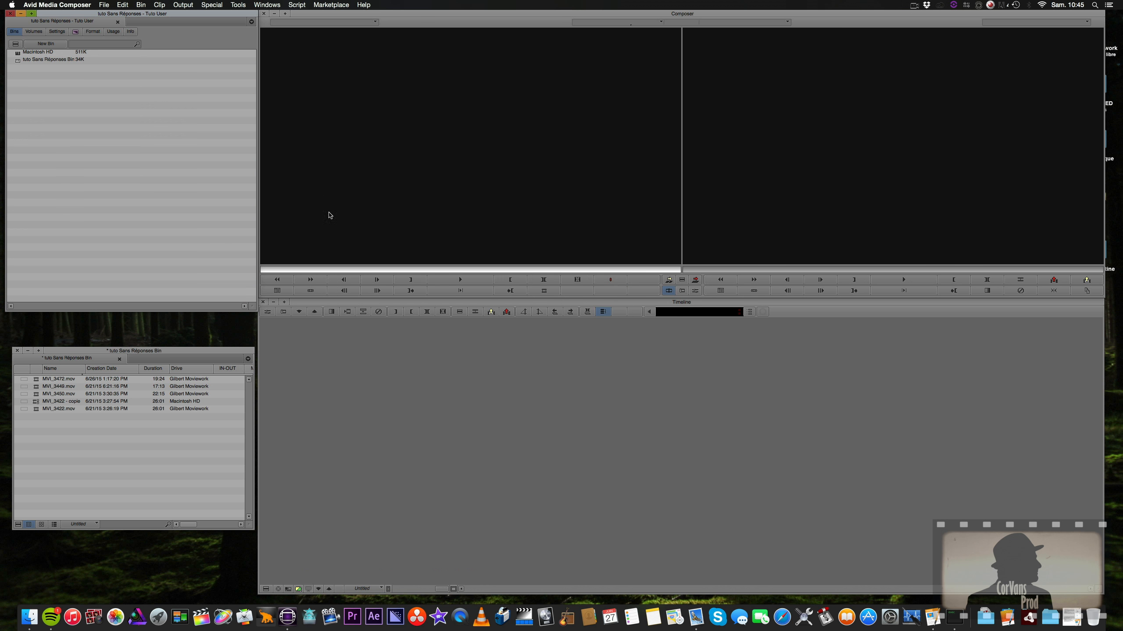